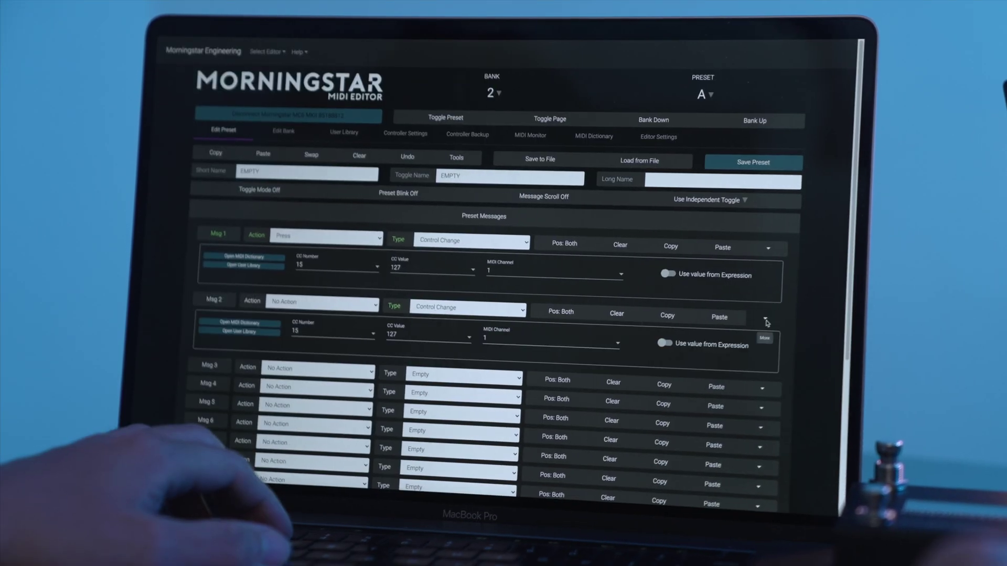
- Go from the MIDI Monitor to the website's Support downloads and read the MC6 Firmware v3.9.3 release notes
{"action": "left_click", "coordinate": [243, 266]}
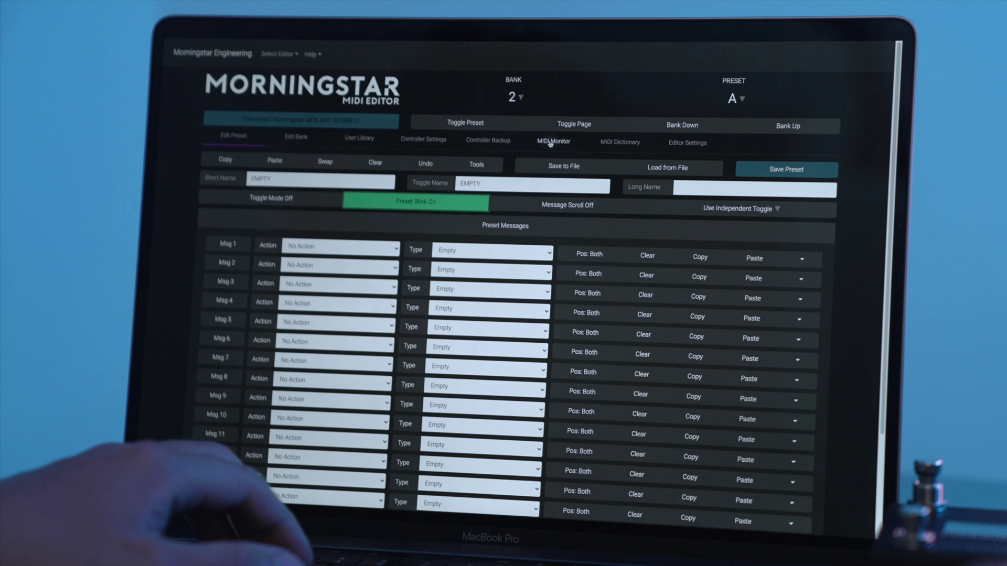
{"action": "left_click", "coordinate": [552, 141]}
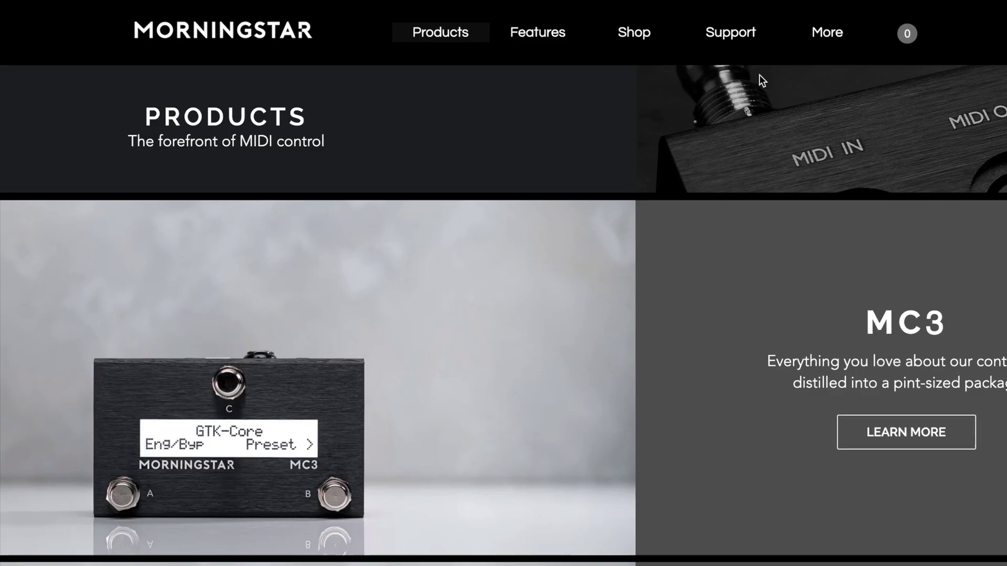
{"action": "mouse_move", "coordinate": [751, 39]}
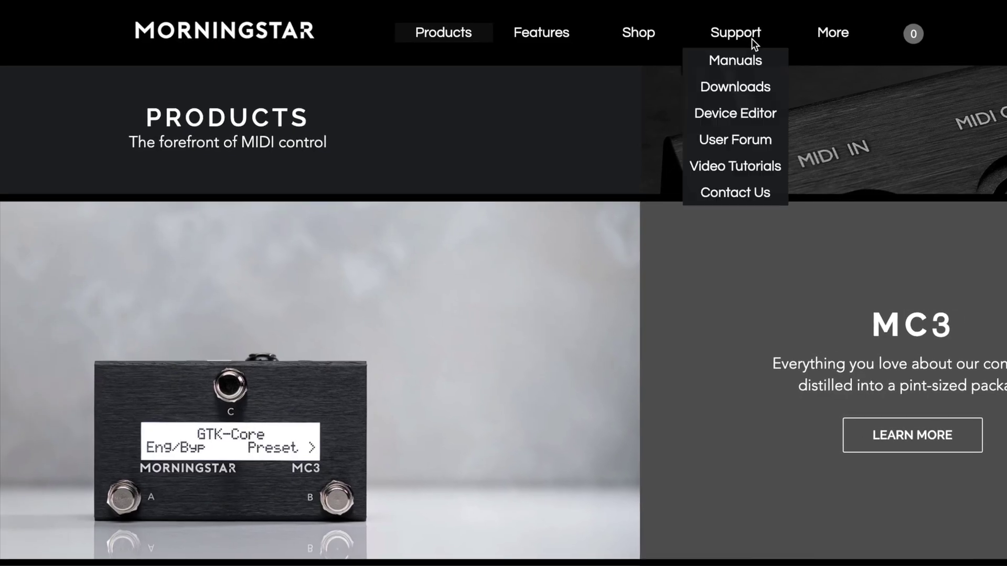
{"action": "left_click", "coordinate": [755, 88]}
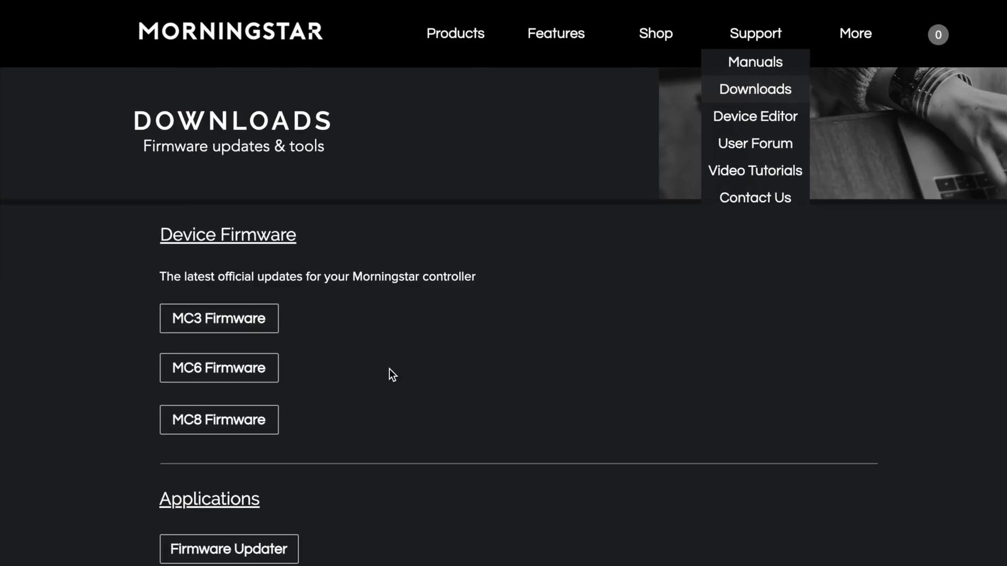
{"action": "left_click", "coordinate": [236, 376]}
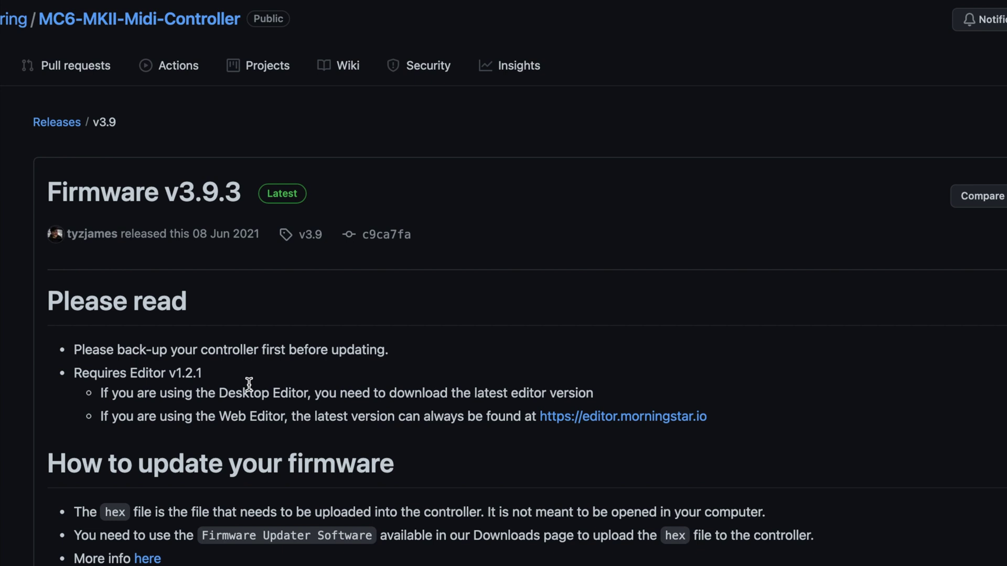
{"action": "scroll", "coordinate": [249, 384], "scroll_direction": "down", "scroll_amount": 5}
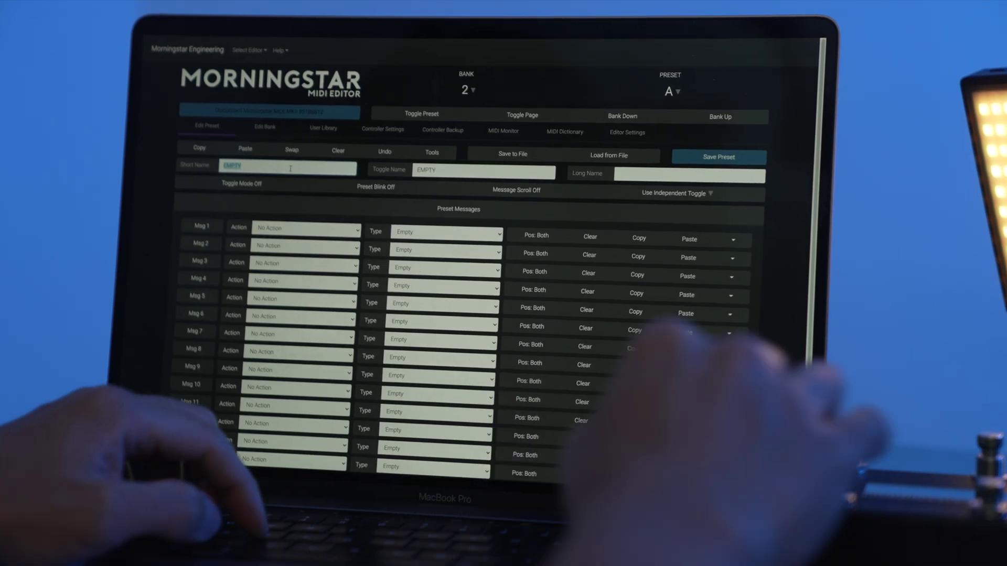
- Set Msg 1 to fire on Press as a Control Change message
{"action": "left_click", "coordinate": [305, 228]}
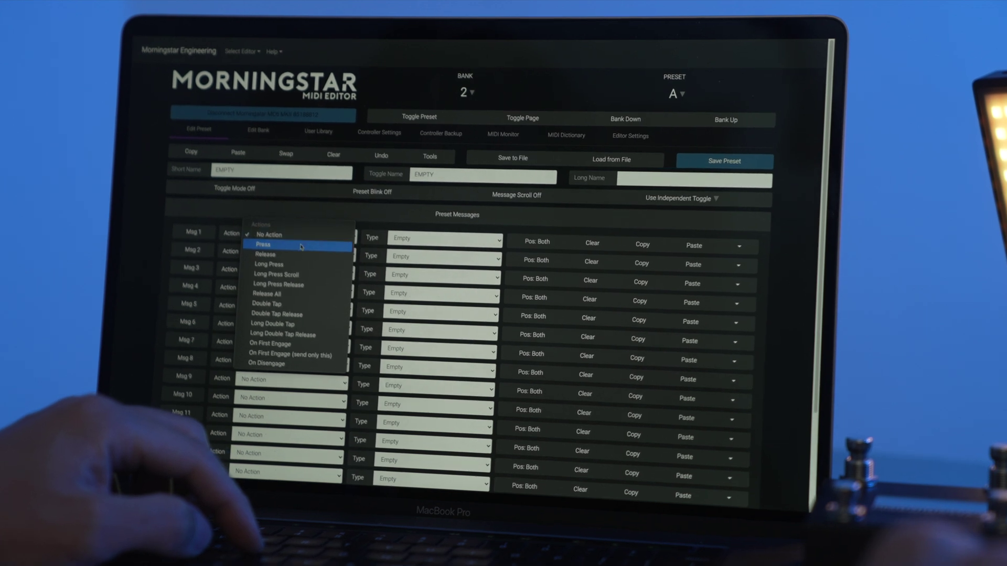
{"action": "left_click", "coordinate": [301, 246]}
{"action": "left_click", "coordinate": [444, 239]}
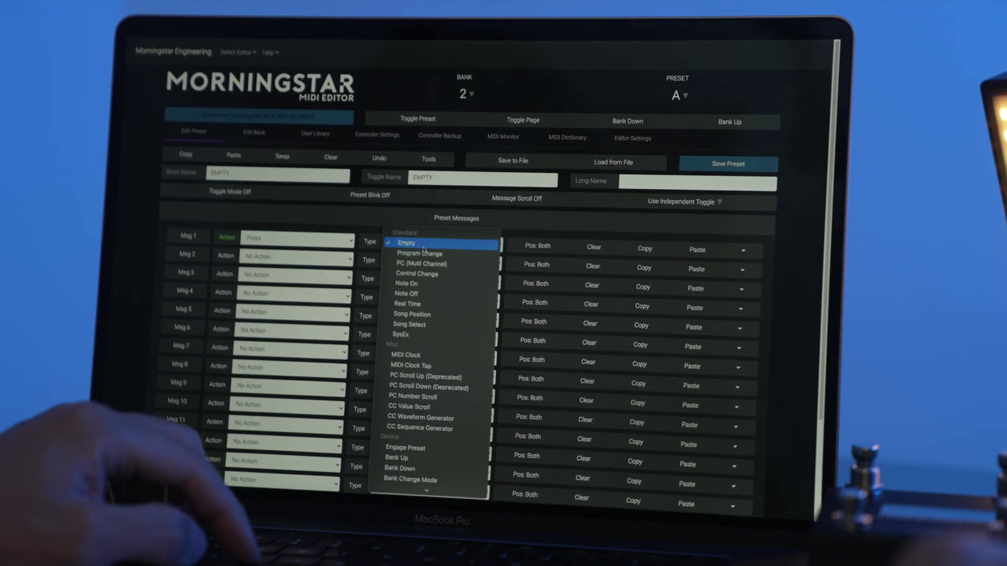
{"action": "left_click", "coordinate": [428, 274]}
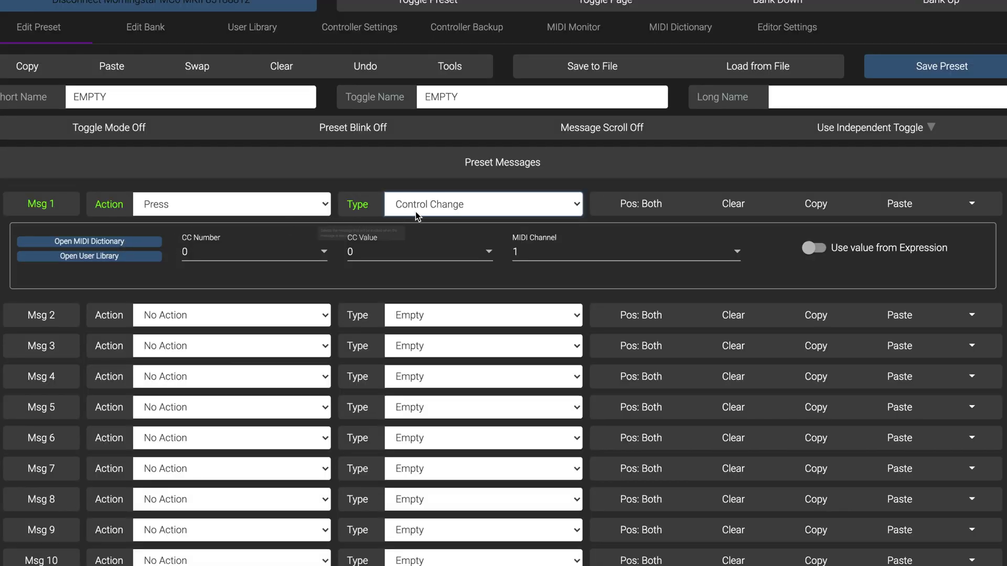
- Fill Msg 1 from the MIDI Dictionary's Strymon Bigsky Mix entry (CC 15, value 127, channel 1)
{"action": "left_click", "coordinate": [132, 242]}
{"action": "left_click", "coordinate": [283, 237]}
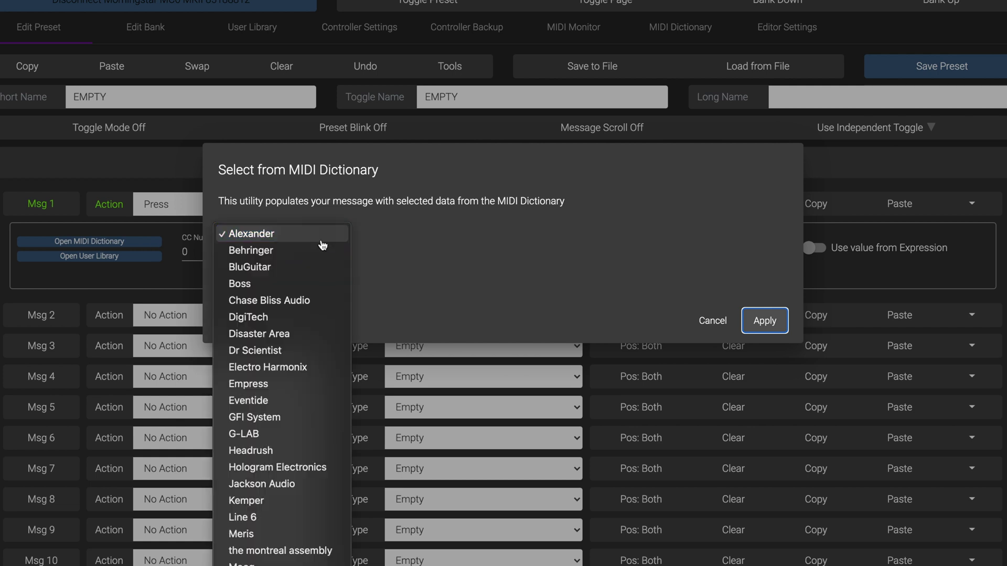
{"action": "scroll", "coordinate": [292, 427], "scroll_direction": "down", "scroll_amount": 5}
{"action": "left_click", "coordinate": [292, 427]}
{"action": "left_click", "coordinate": [414, 237]}
{"action": "left_click", "coordinate": [391, 234]}
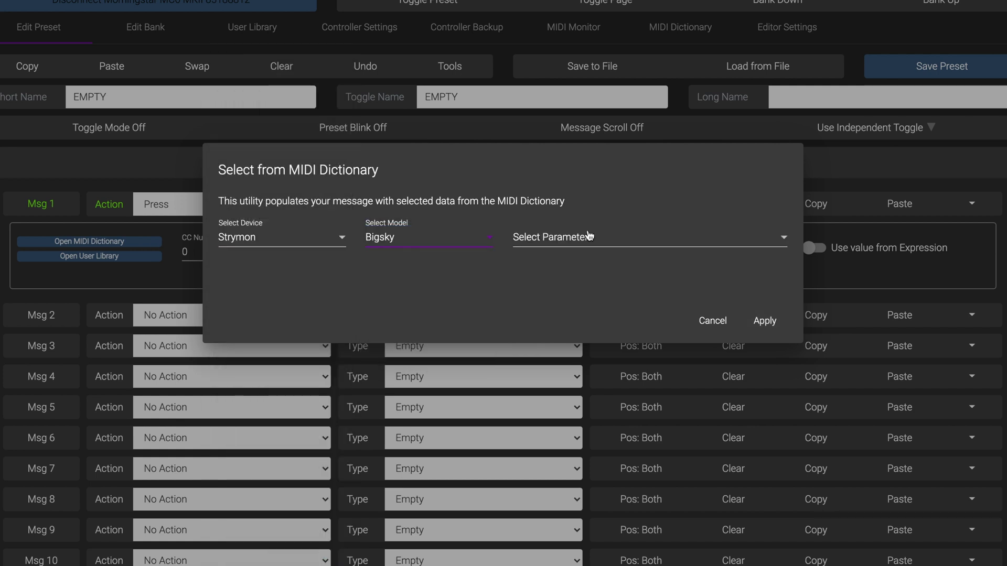
{"action": "left_click", "coordinate": [645, 237]}
{"action": "left_click", "coordinate": [577, 507]}
{"action": "left_click", "coordinate": [767, 320]}
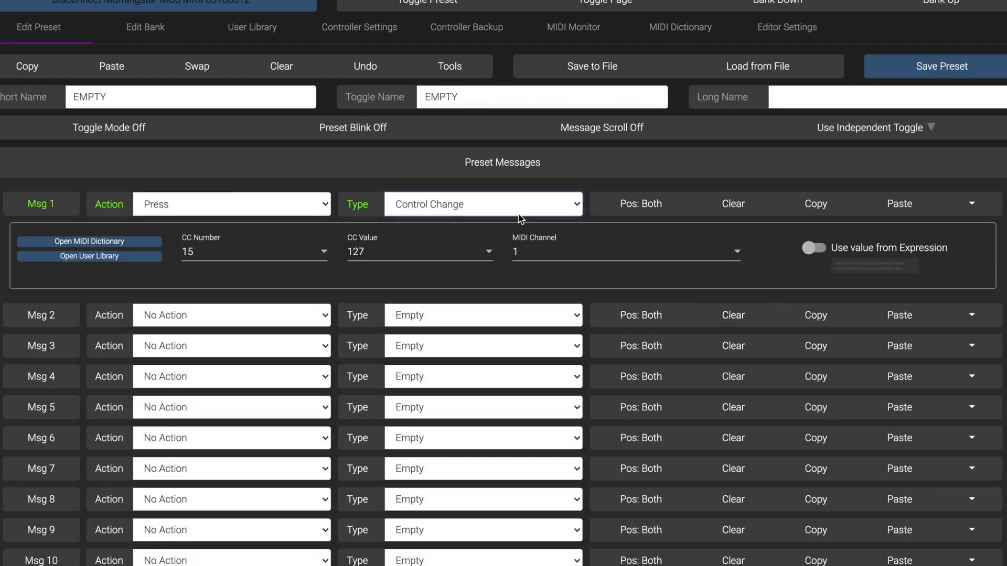
- In the MIDI Dictionary tab, select Strymon Bigsky and search 'mix' to find the Mix CC entry
{"action": "left_click", "coordinate": [672, 38]}
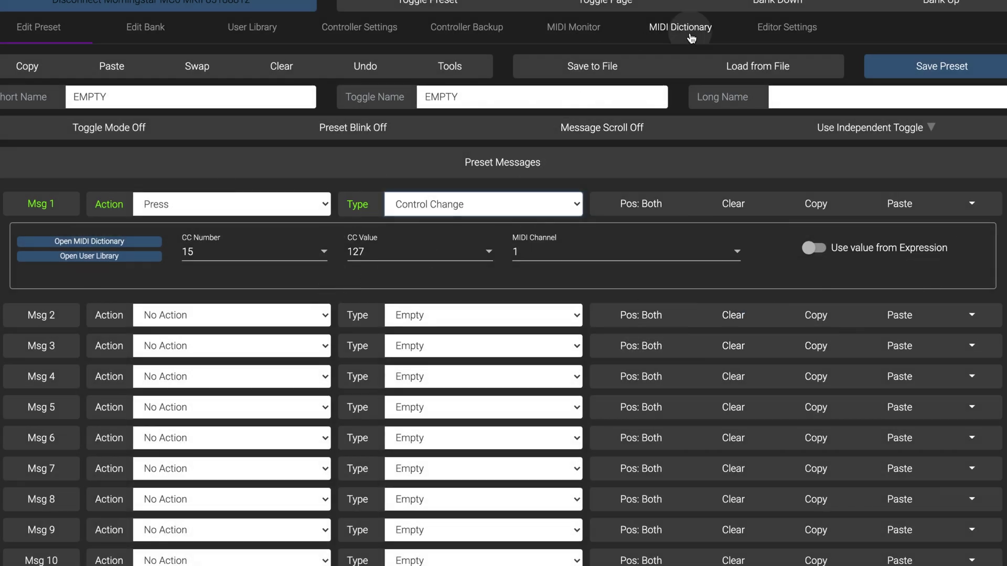
{"action": "left_click", "coordinate": [89, 86]}
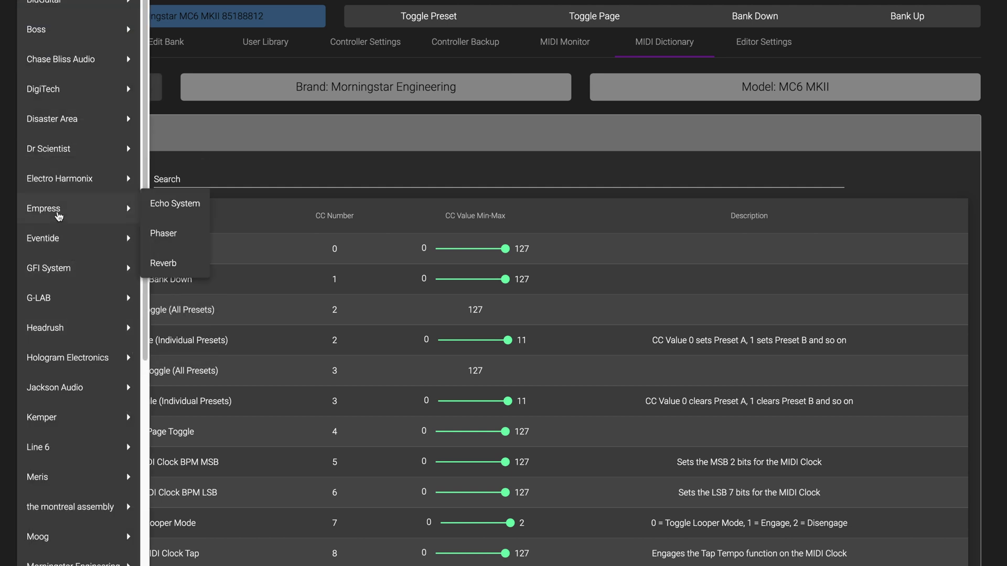
{"action": "scroll", "coordinate": [59, 506], "scroll_direction": "down", "scroll_amount": 5}
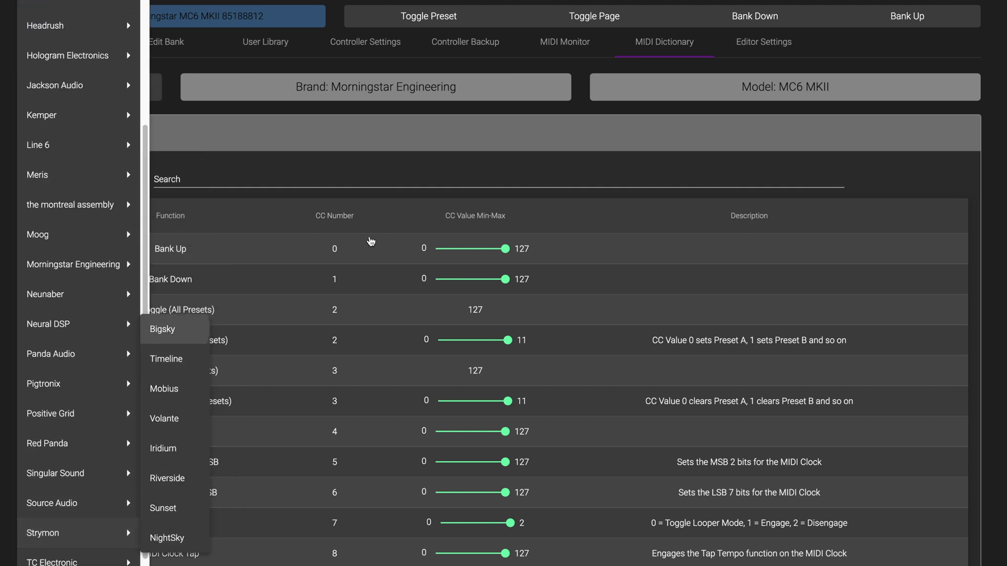
{"action": "left_click", "coordinate": [168, 330]}
{"action": "left_click", "coordinate": [215, 180]}
{"action": "type", "text": "mix"}
{"action": "left_click", "coordinate": [65, 248]}
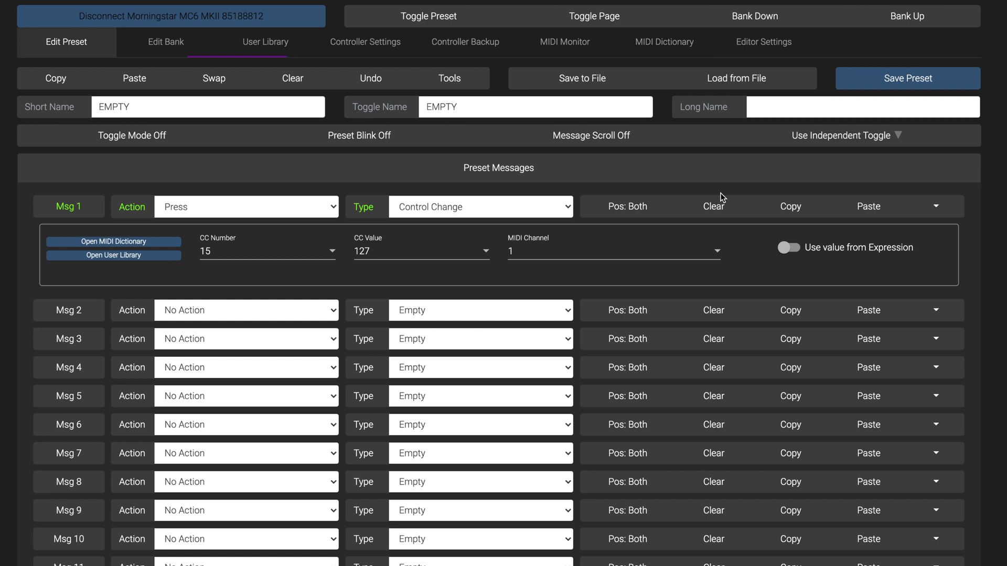
{"action": "left_click", "coordinate": [870, 312]}
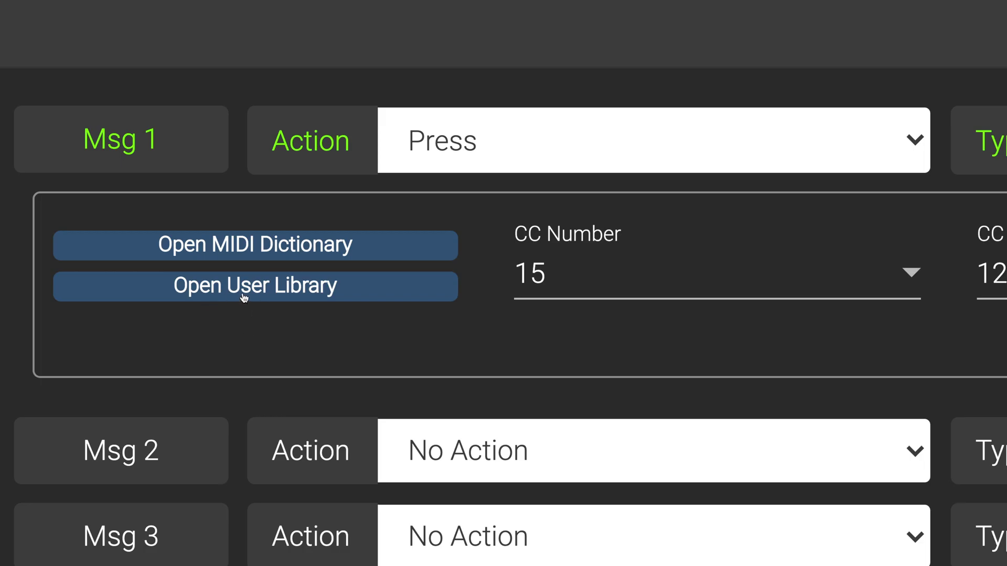
- Change Msg 1's type to Program Change and browse its User Library messages
{"action": "left_click", "coordinate": [244, 294]}
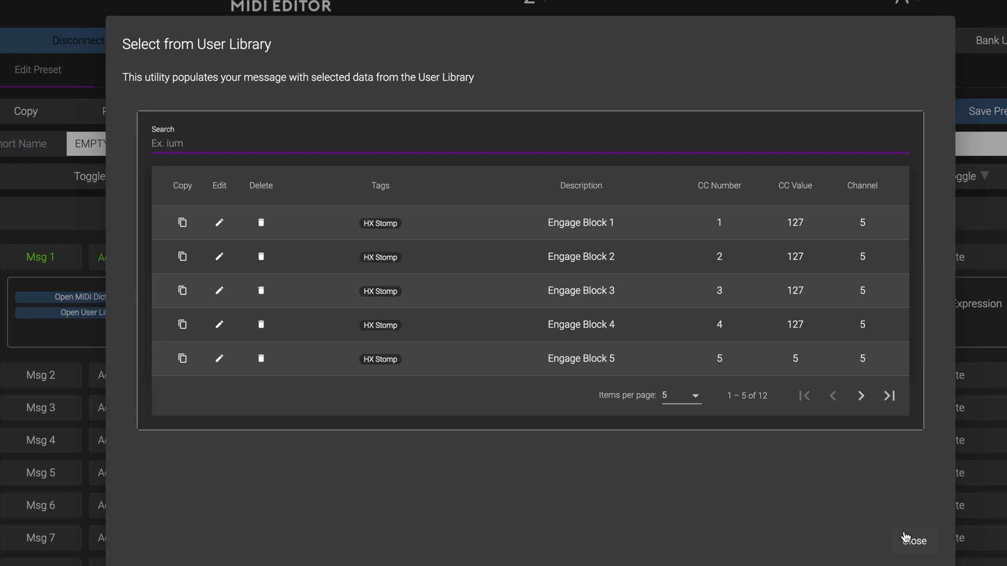
{"action": "left_click", "coordinate": [904, 537]}
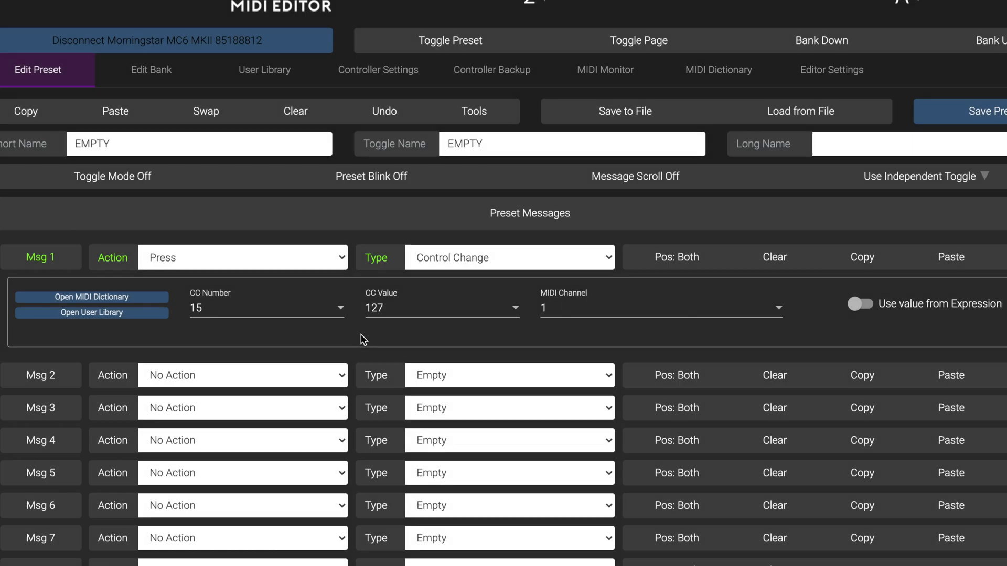
{"action": "left_click", "coordinate": [463, 251]}
{"action": "left_click", "coordinate": [467, 223]}
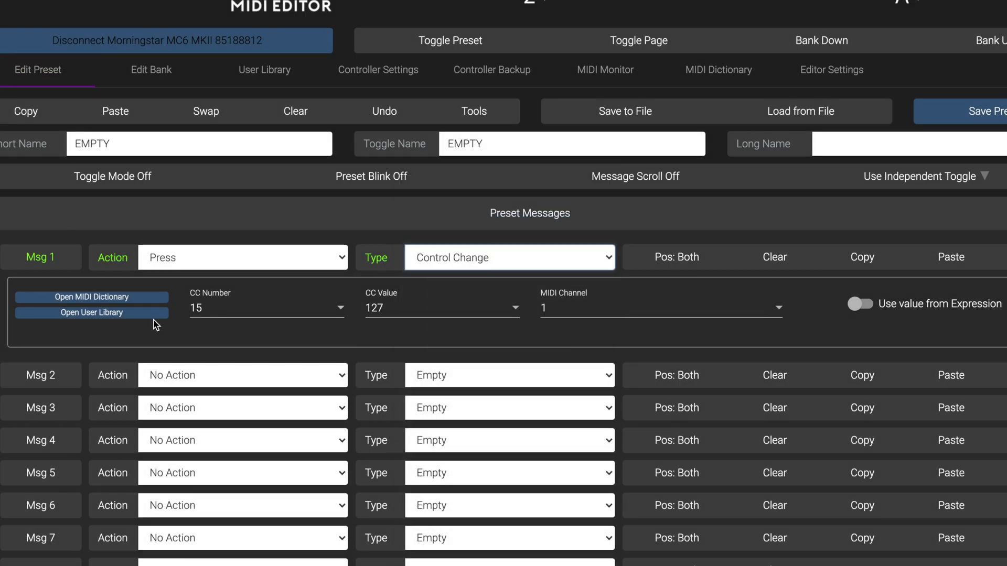
{"action": "left_click", "coordinate": [119, 302]}
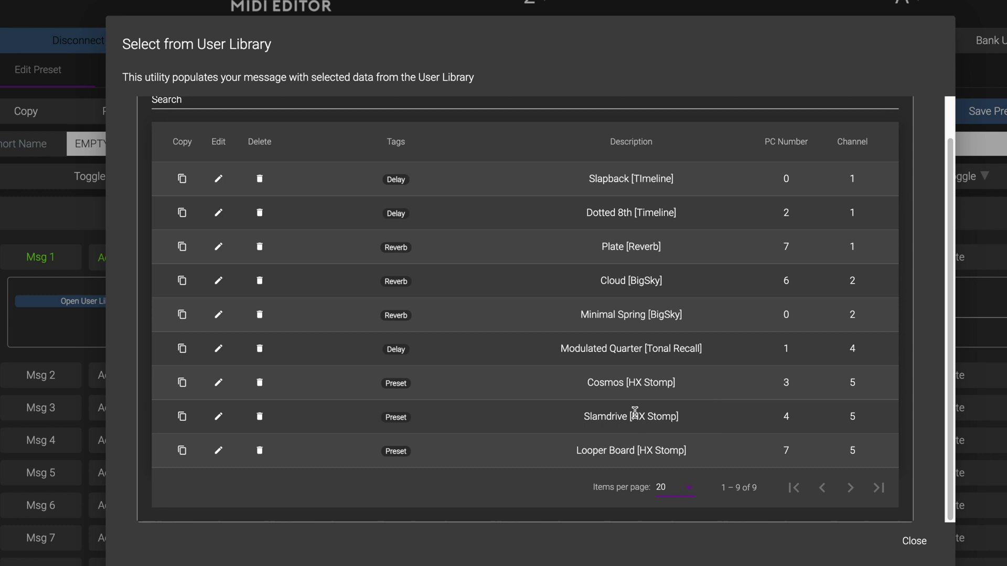
{"action": "scroll", "coordinate": [785, 435], "scroll_direction": "up", "scroll_amount": 1}
- Close the User Library and show the Activity Monitor on the MIDI Monitor page
{"action": "left_click", "coordinate": [914, 541]}
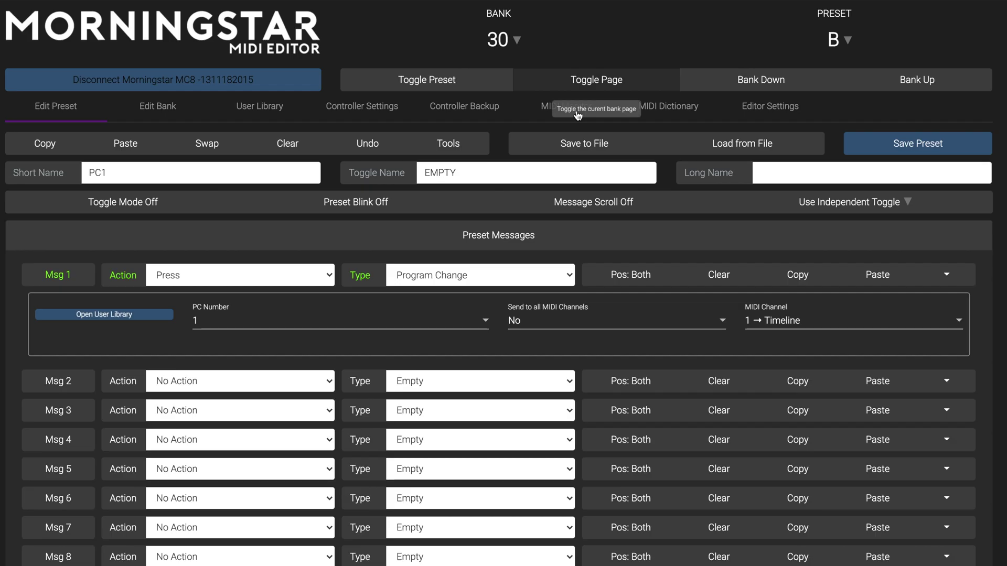
{"action": "left_click", "coordinate": [577, 110]}
{"action": "left_click", "coordinate": [403, 155]}
{"action": "left_click", "coordinate": [392, 156]}
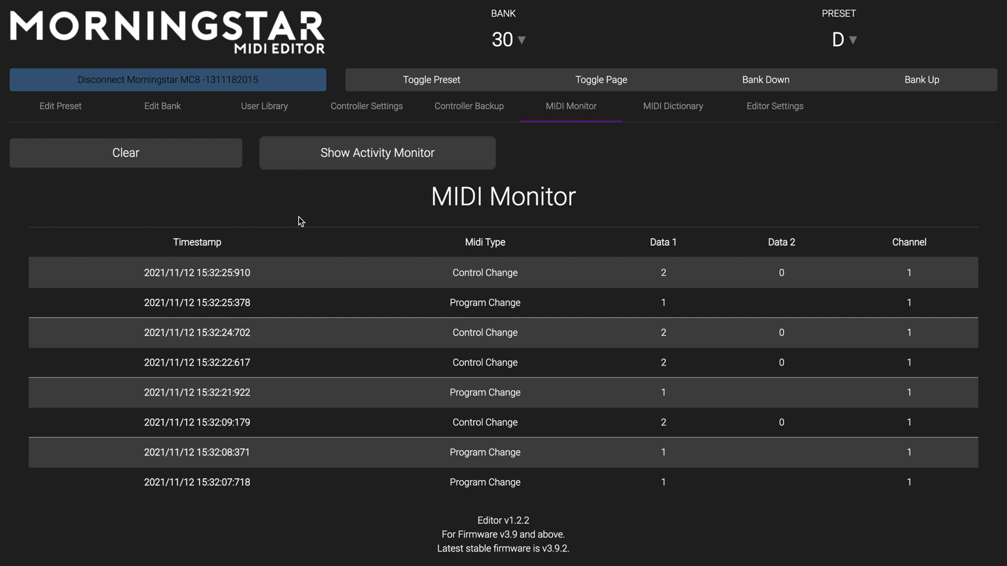
{"action": "left_click", "coordinate": [360, 155]}
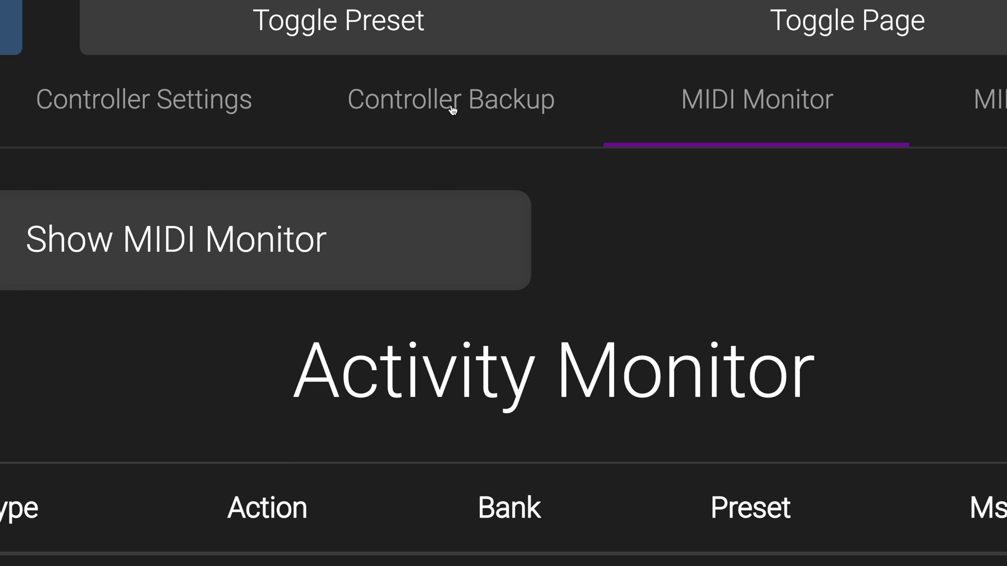
- Download an All Banks .json backup from the Controller Backup page
{"action": "left_click", "coordinate": [452, 105]}
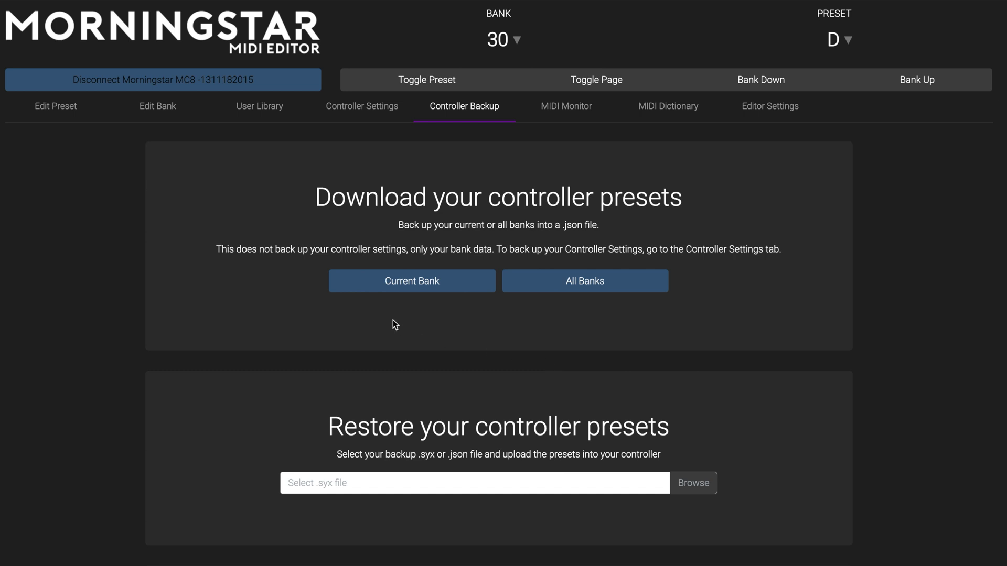
{"action": "left_click", "coordinate": [563, 286]}
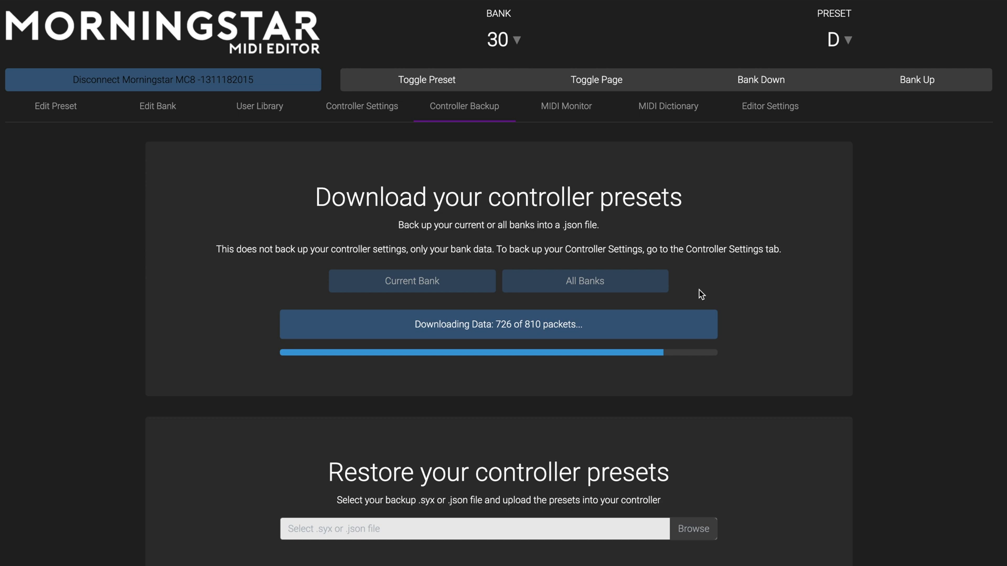
{"action": "scroll", "coordinate": [699, 289], "scroll_direction": "down", "scroll_amount": 10}
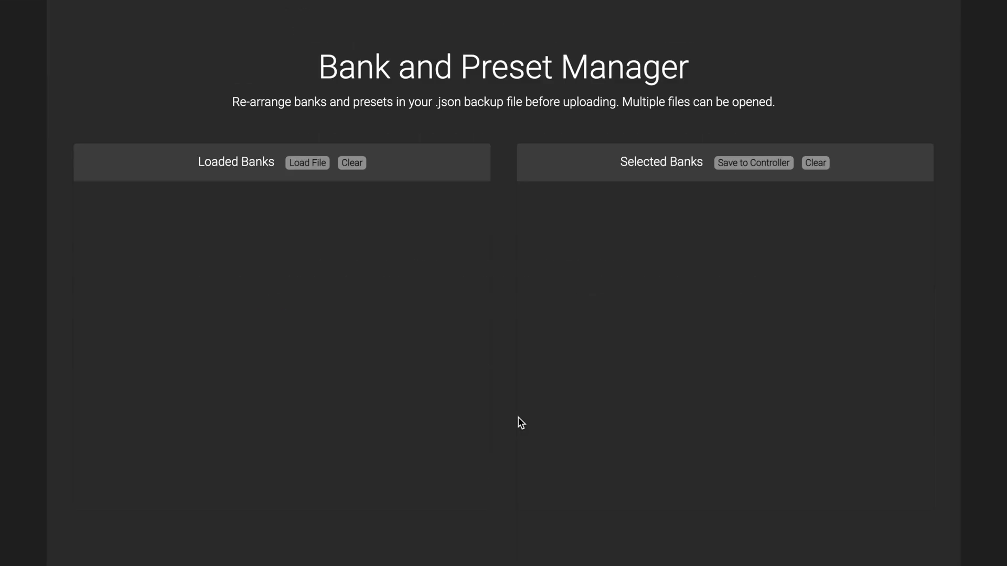
- Load the Morningstar .json backup and add Banks 1, 2, 3 and 4 to Selected Banks
{"action": "left_click", "coordinate": [318, 170]}
{"action": "left_click", "coordinate": [452, 224]}
{"action": "double_click", "coordinate": [445, 212]}
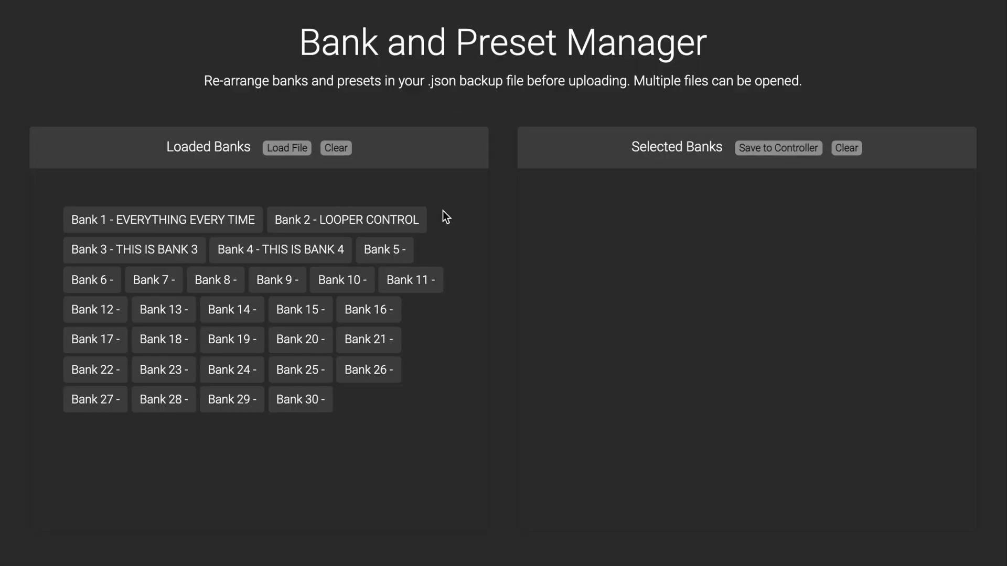
{"action": "left_click_drag", "start_coordinate": [218, 220], "coordinate": [650, 225]}
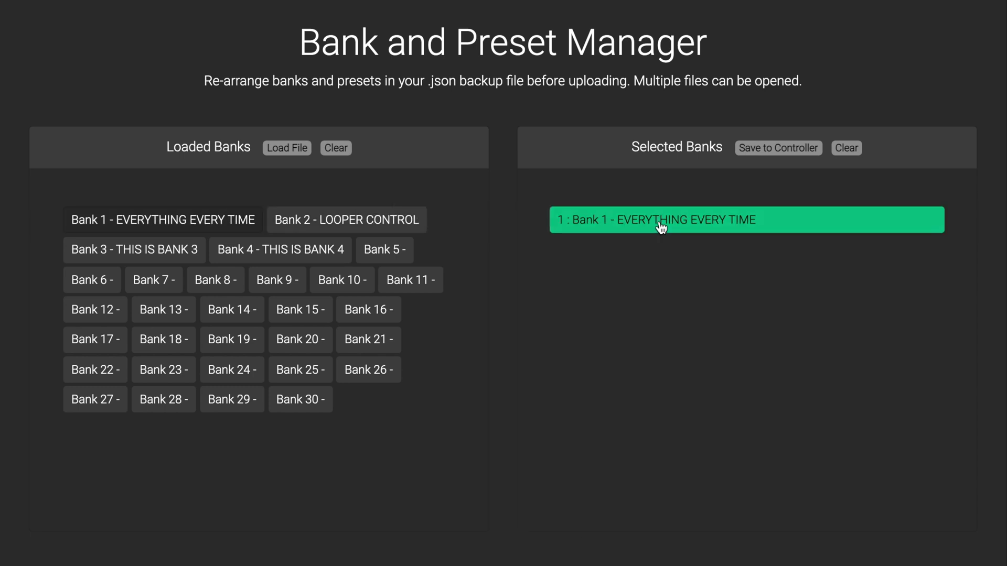
{"action": "left_click_drag", "start_coordinate": [404, 223], "coordinate": [711, 286]}
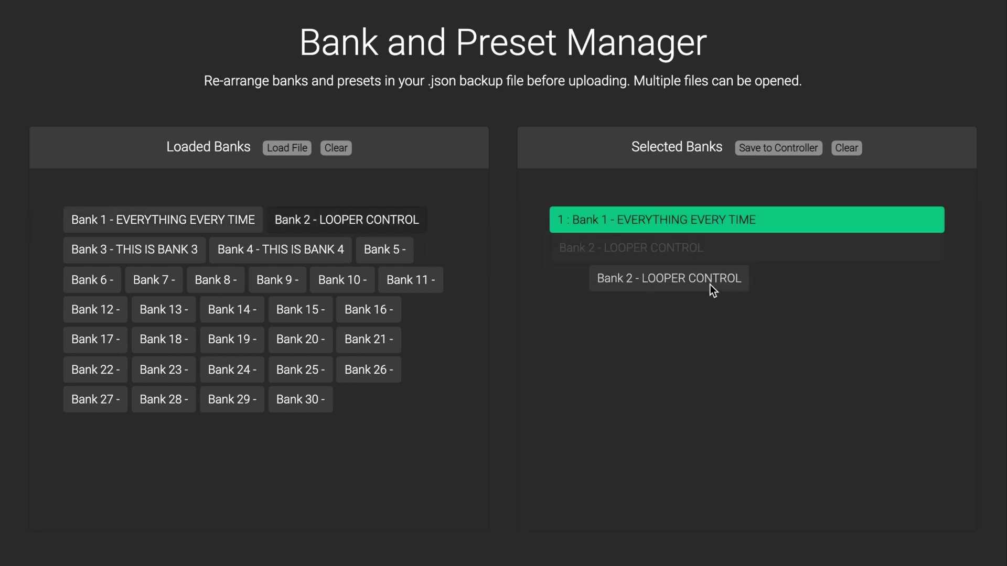
{"action": "left_click_drag", "start_coordinate": [160, 257], "coordinate": [696, 329]}
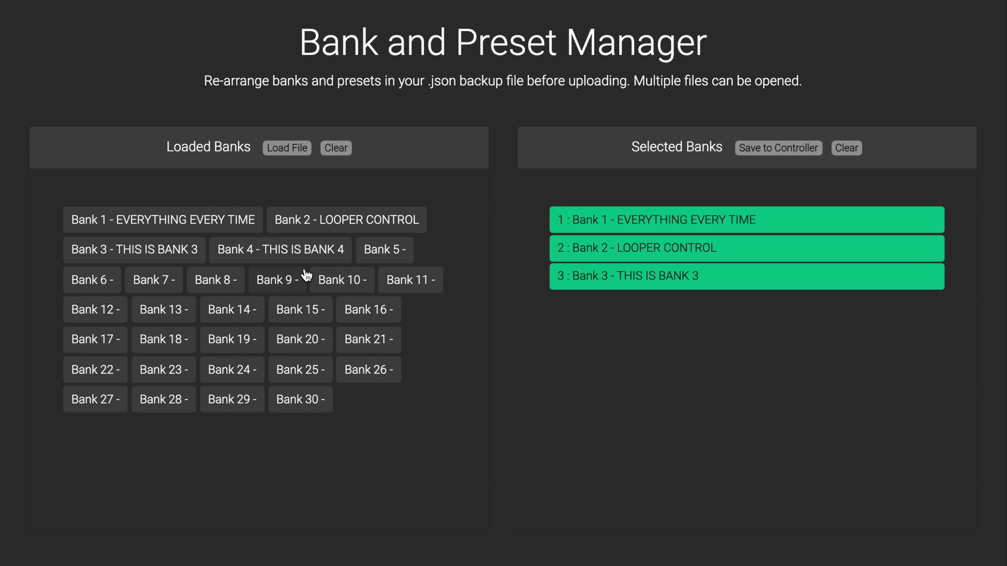
{"action": "left_click_drag", "start_coordinate": [317, 257], "coordinate": [697, 341]}
- Load a second backup file's banks, then reorder the Selected Banks to 3, 2, 1, 4
{"action": "left_click", "coordinate": [298, 156]}
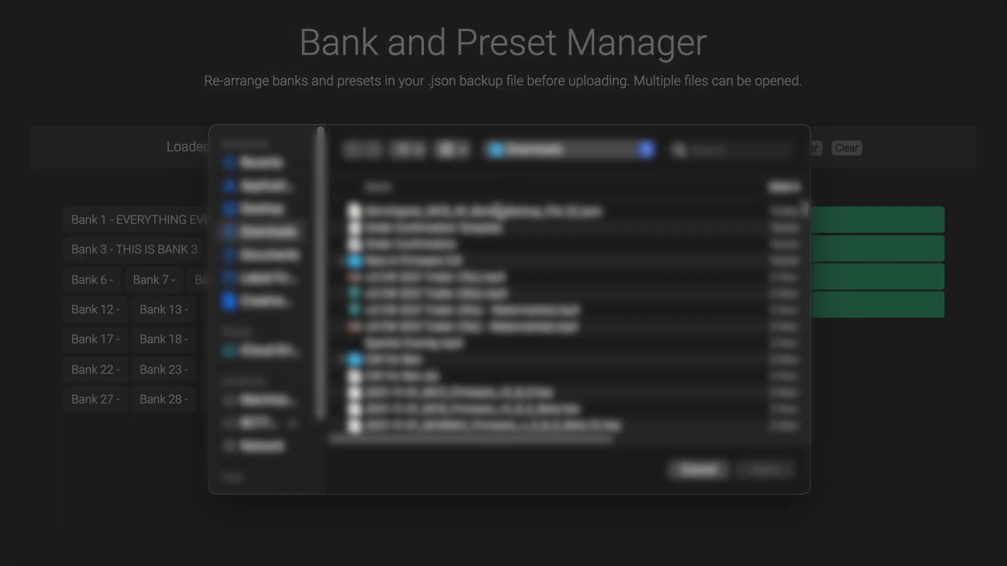
{"action": "left_click", "coordinate": [472, 211]}
{"action": "left_click", "coordinate": [765, 470]}
{"action": "left_click", "coordinate": [287, 148]}
{"action": "scroll", "coordinate": [550, 270], "scroll_direction": "down", "scroll_amount": 5}
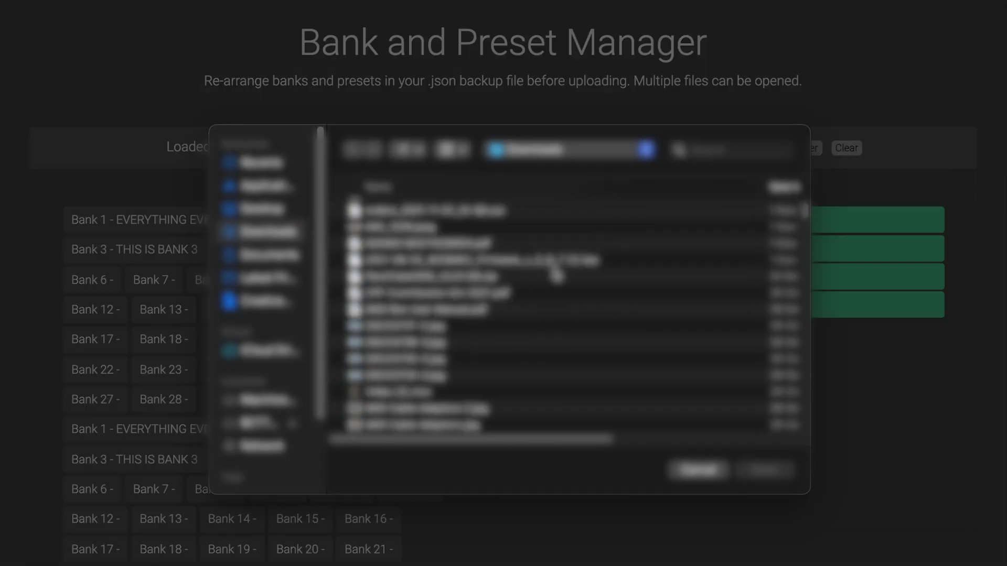
{"action": "scroll", "coordinate": [555, 272], "scroll_direction": "down", "scroll_amount": 5}
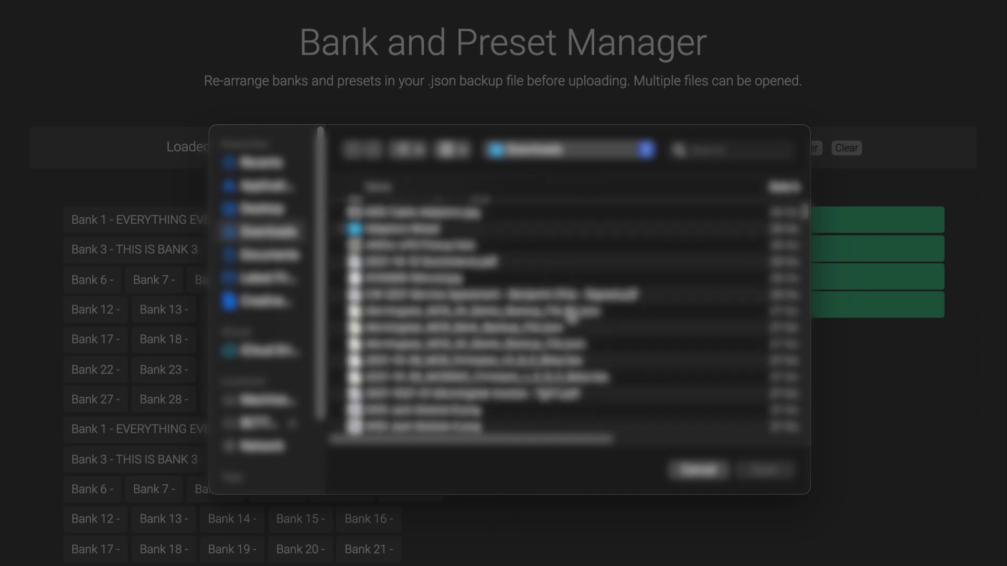
{"action": "key", "text": "Escape"}
{"action": "scroll", "coordinate": [231, 513], "scroll_direction": "down", "scroll_amount": 4}
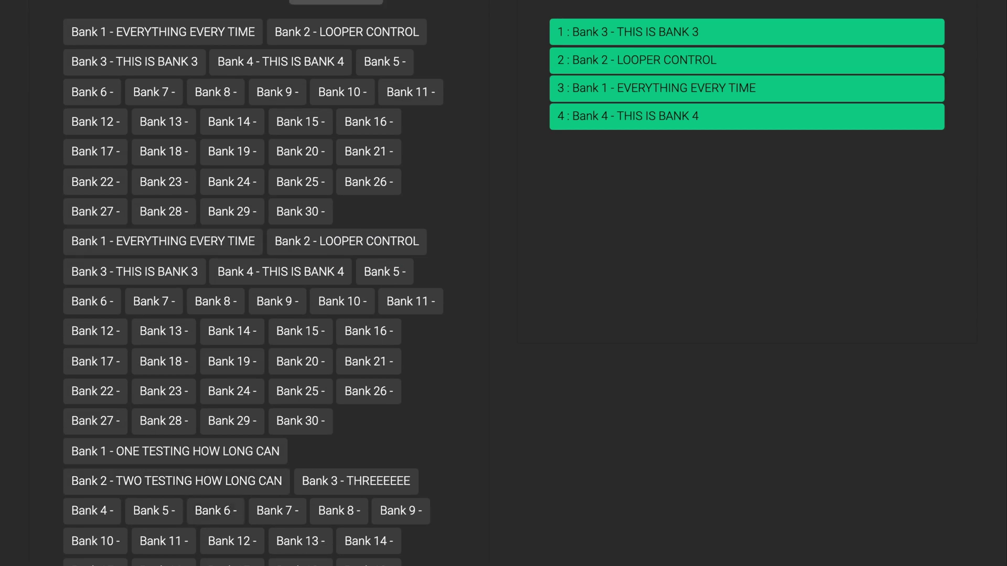
{"action": "scroll", "coordinate": [708, 220], "scroll_direction": "up", "scroll_amount": 4}
{"action": "mouse_move", "coordinate": [708, 220]}
{"action": "left_mouse_down"}
{"action": "mouse_move", "coordinate": [711, 271]}
{"action": "mouse_move", "coordinate": [705, 216]}
{"action": "mouse_move", "coordinate": [695, 225]}
{"action": "left_mouse_up"}
- In Bank 3, move Clean to slot I, Reverb to J and Phaser to V
{"action": "left_click", "coordinate": [694, 219]}
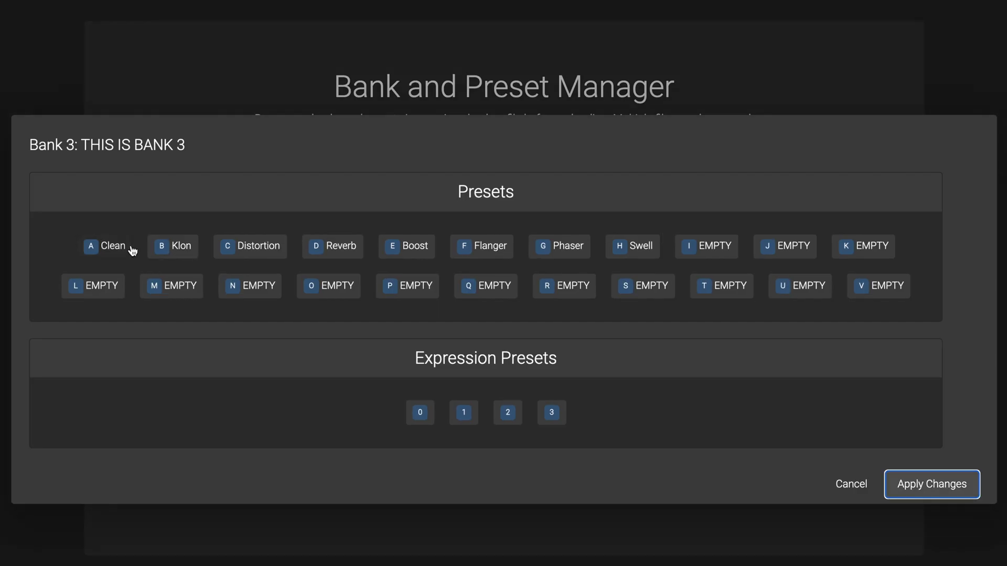
{"action": "left_click_drag", "start_coordinate": [130, 250], "coordinate": [864, 246]}
{"action": "left_click_drag", "start_coordinate": [252, 249], "coordinate": [864, 246]}
{"action": "left_click_drag", "start_coordinate": [420, 251], "coordinate": [878, 286]}
{"action": "left_click", "coordinate": [968, 487]}
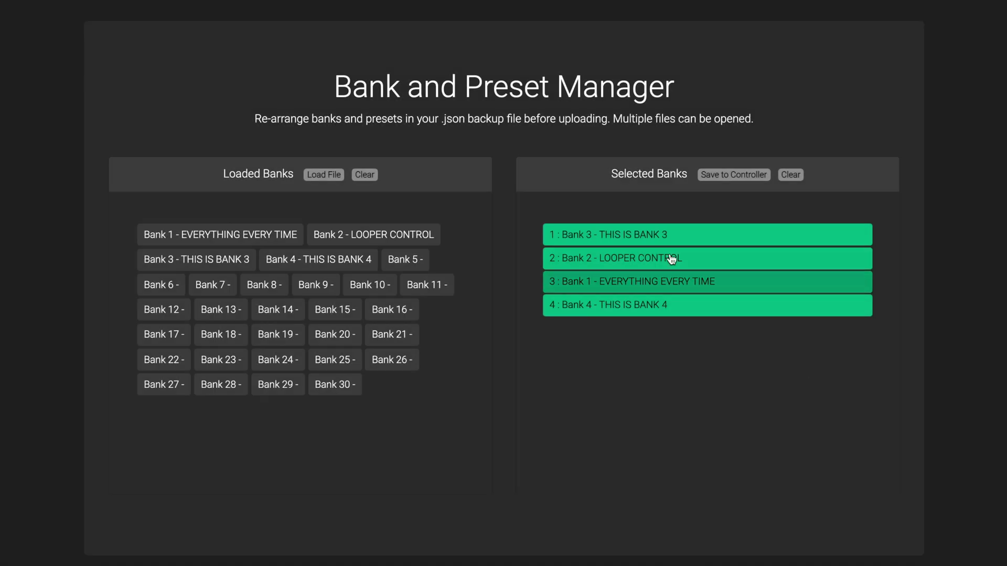
- In Bank 2, move the Record preset from slot E to G
{"action": "left_click", "coordinate": [682, 258]}
{"action": "left_click_drag", "start_coordinate": [423, 254], "coordinate": [566, 245]}
{"action": "left_click", "coordinate": [911, 485]}
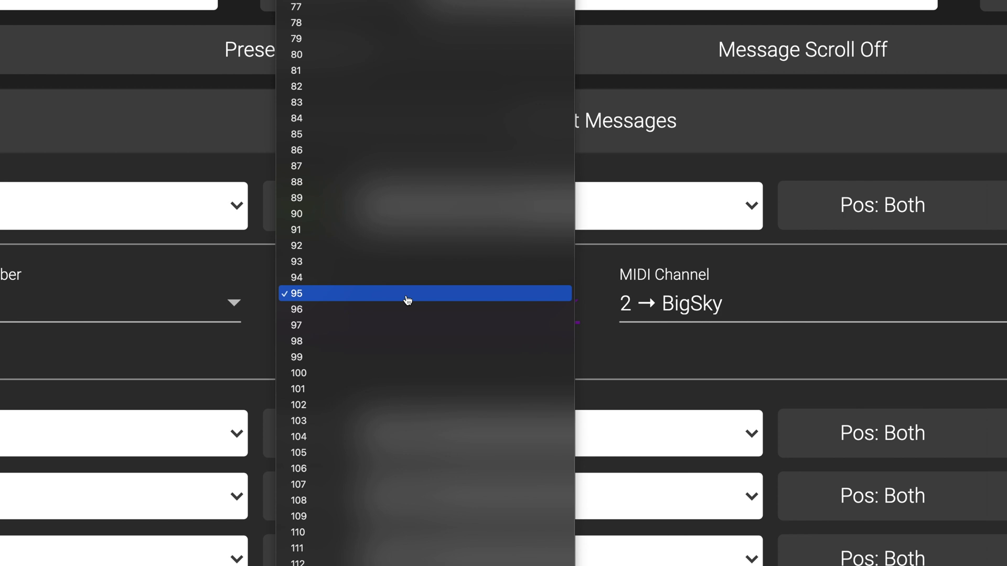
- Set Msg 1's CC Value to 64, keeping CC 15 on channel 2 BigSky
{"action": "type", "text": "64"}
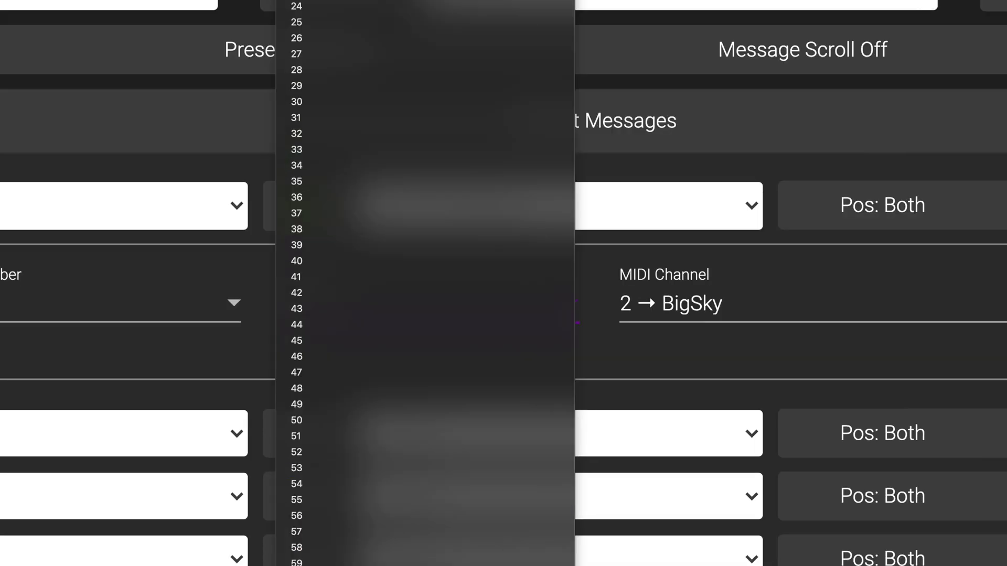
{"action": "left_click", "coordinate": [367, 543]}
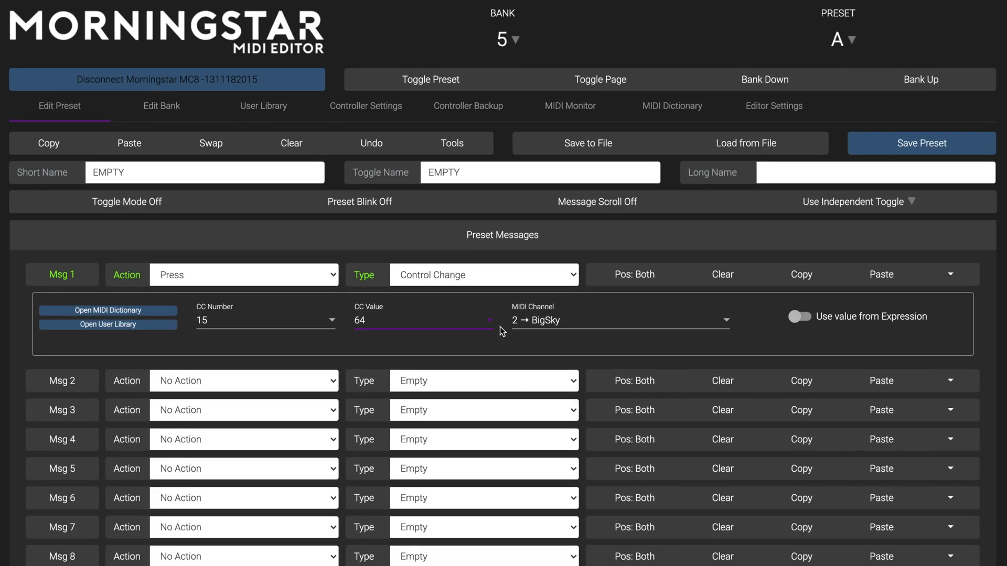
- Run Global Message Parameter Update for Msg 1 with action matching off, updating all similar messages
{"action": "left_click", "coordinate": [960, 277]}
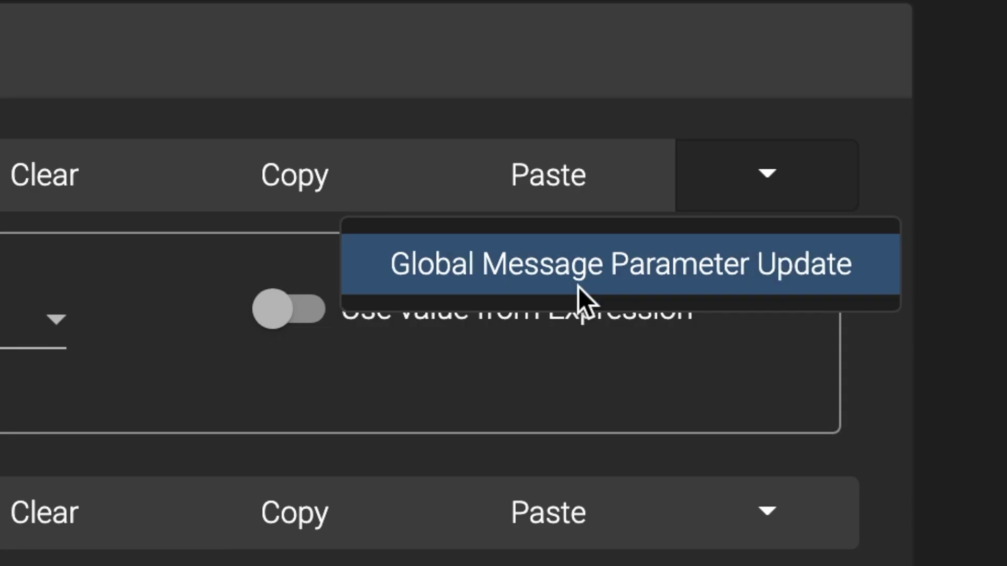
{"action": "left_click", "coordinate": [591, 268]}
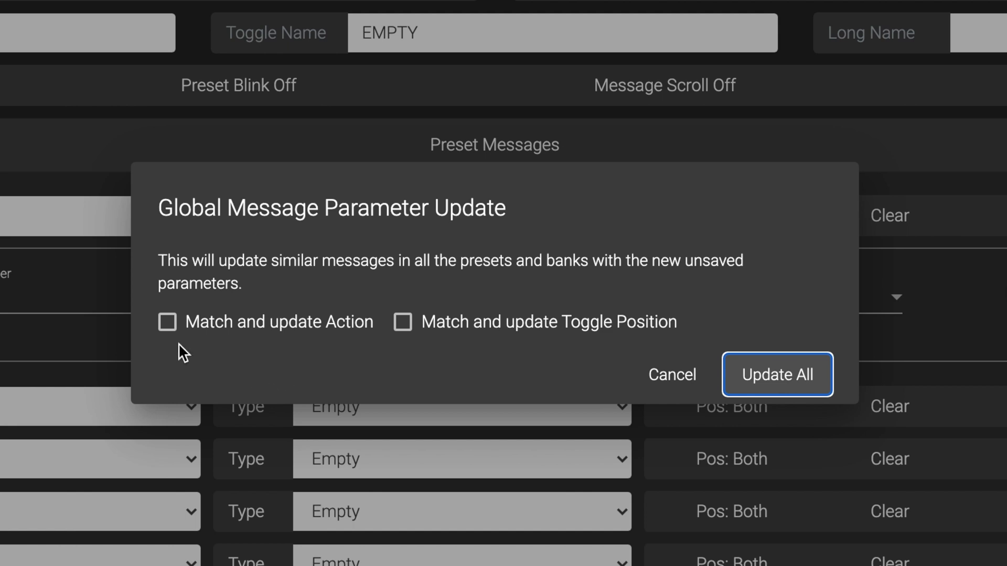
{"action": "left_click", "coordinate": [169, 324]}
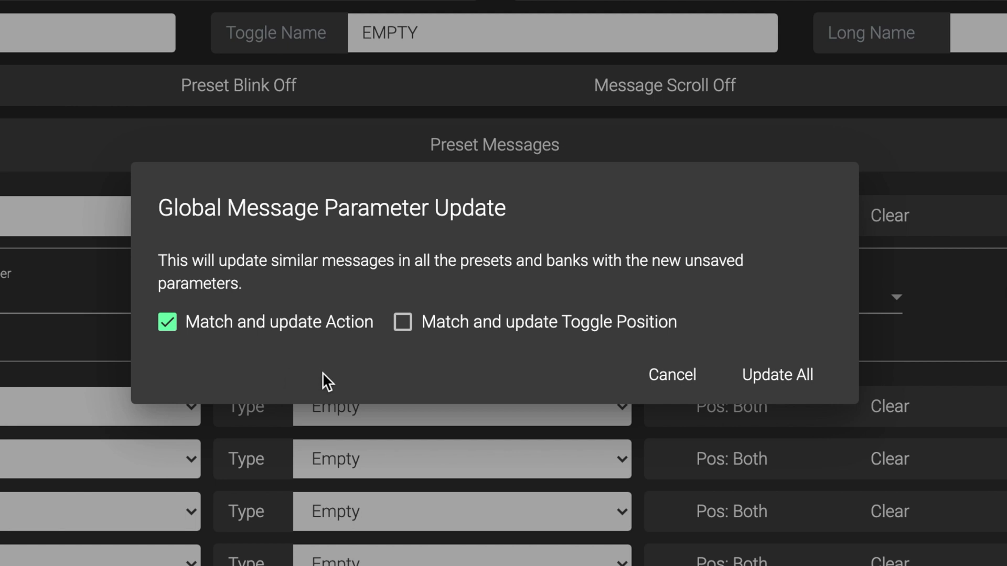
{"action": "left_click", "coordinate": [169, 329]}
{"action": "left_click", "coordinate": [177, 329]}
{"action": "left_click", "coordinate": [176, 329]}
{"action": "left_click", "coordinate": [778, 382]}
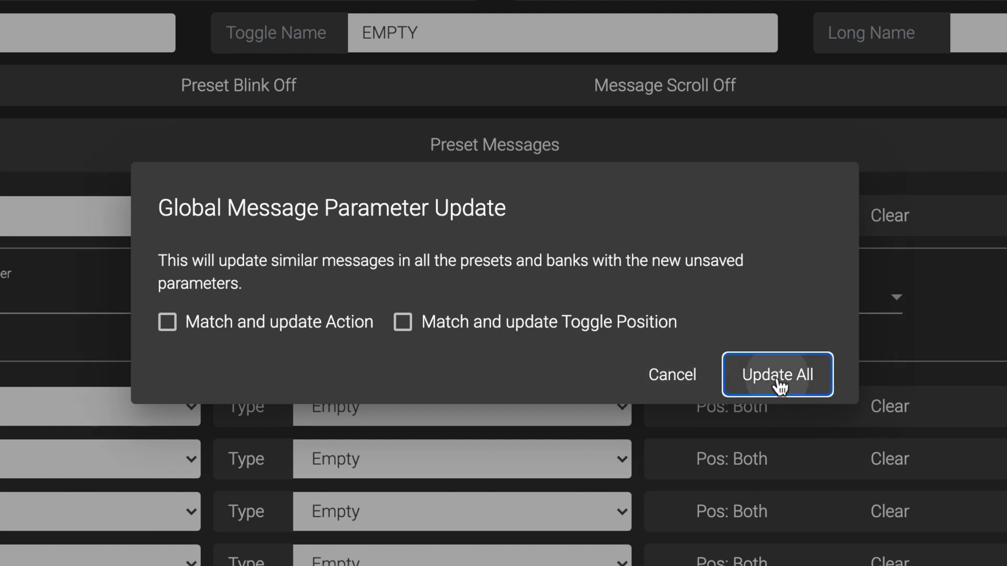
- Try Msg 1 as a Program Change with PC number 2 on channel 1 (Timeline)
{"action": "left_click", "coordinate": [423, 225]}
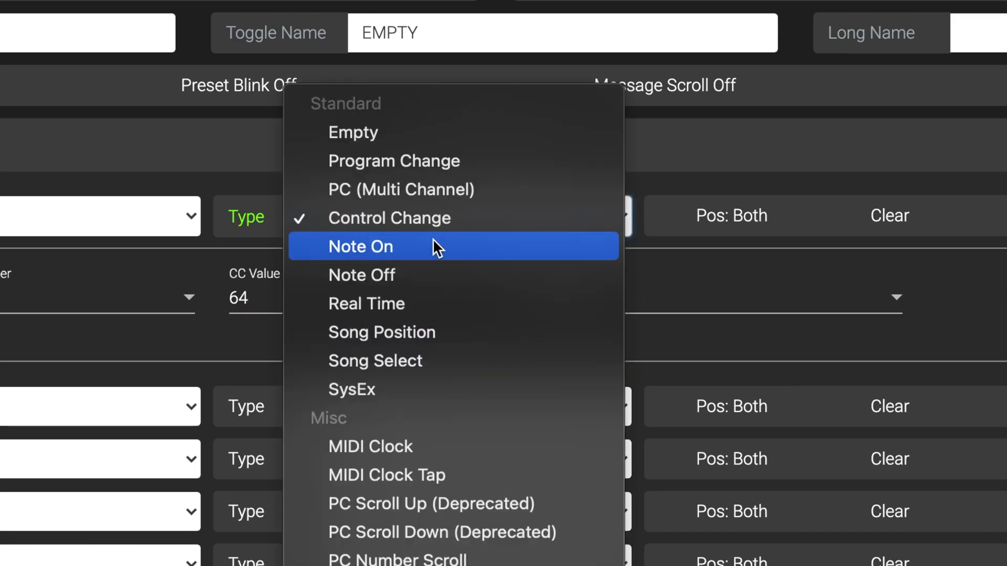
{"action": "left_click", "coordinate": [413, 166]}
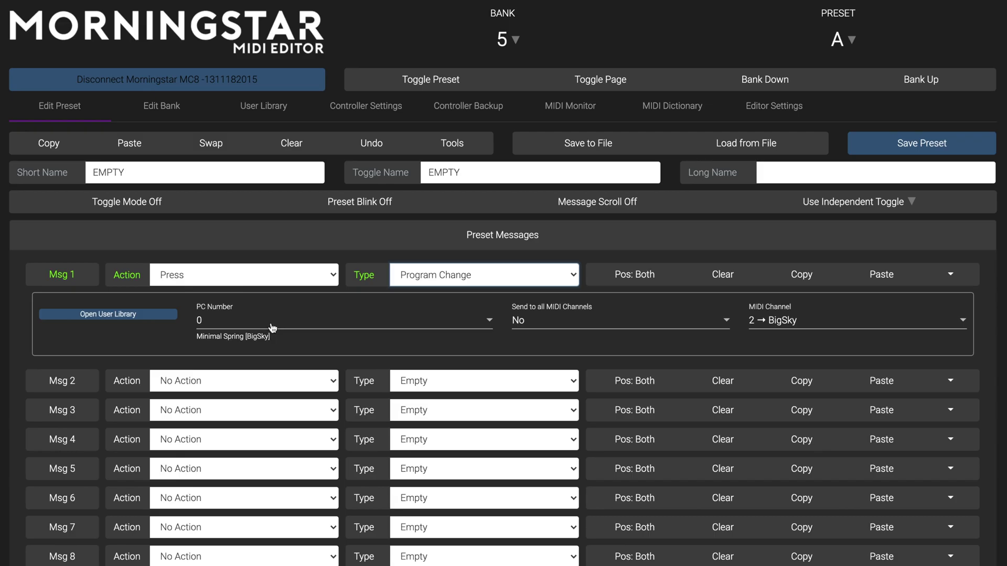
{"action": "left_click", "coordinate": [78, 312]}
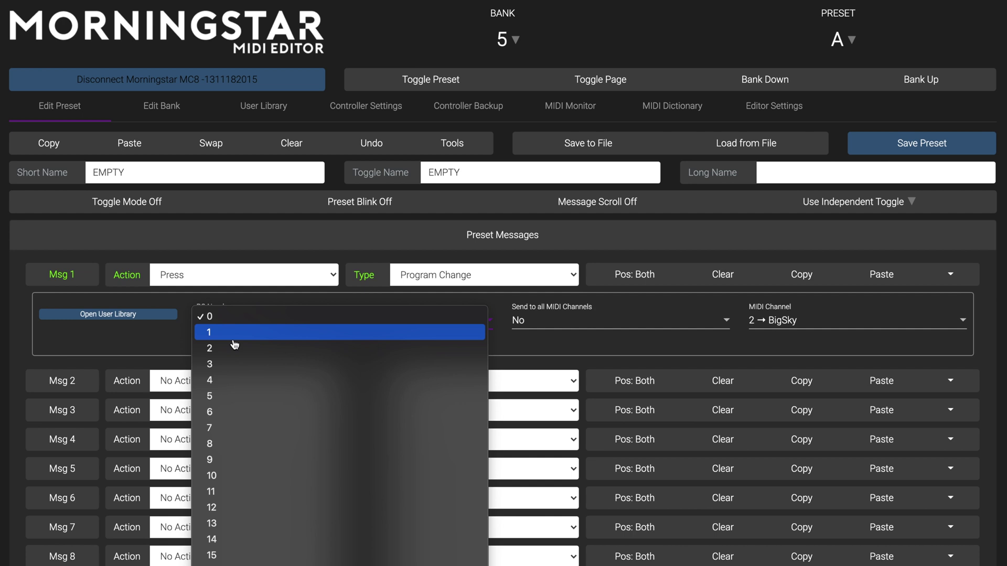
{"action": "left_click", "coordinate": [365, 340]}
{"action": "left_click", "coordinate": [788, 316]}
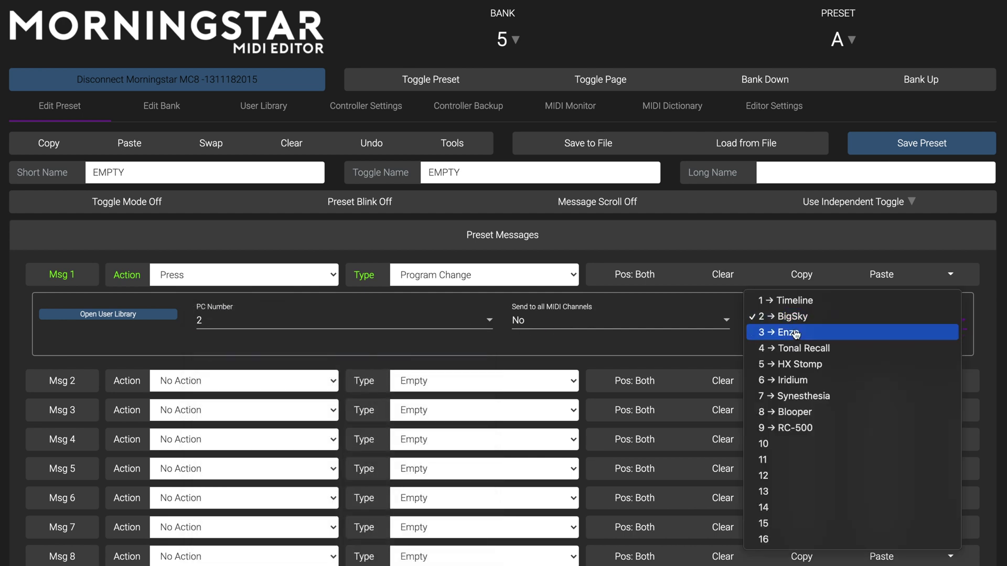
{"action": "left_click", "coordinate": [776, 294]}
{"action": "scroll", "coordinate": [449, 183], "scroll_direction": "down", "scroll_amount": 2}
- Change Msg 1 to a Bank Jump targeting Bank 3 - THIS IS BANK 3
{"action": "left_click", "coordinate": [448, 180]}
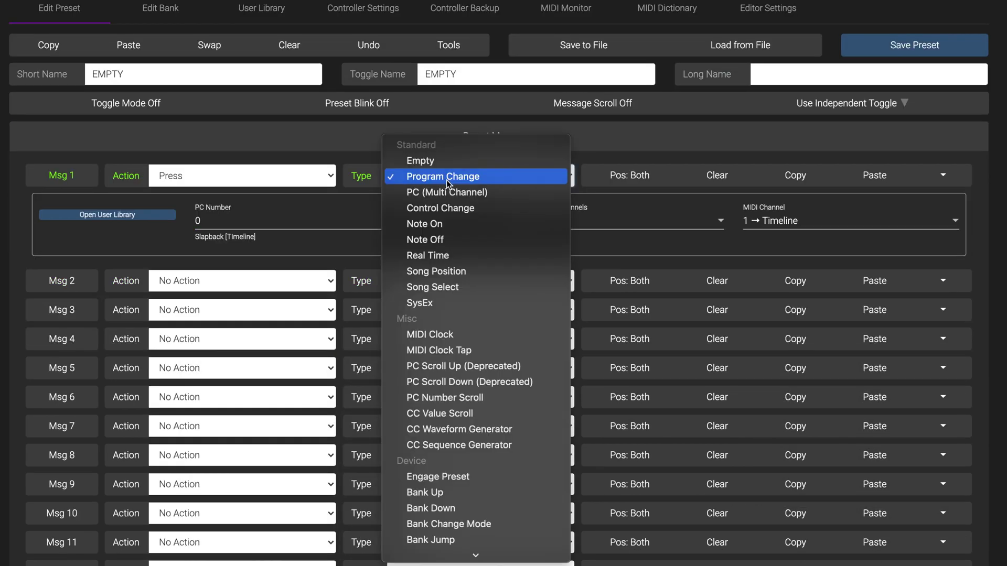
{"action": "left_click", "coordinate": [470, 540]}
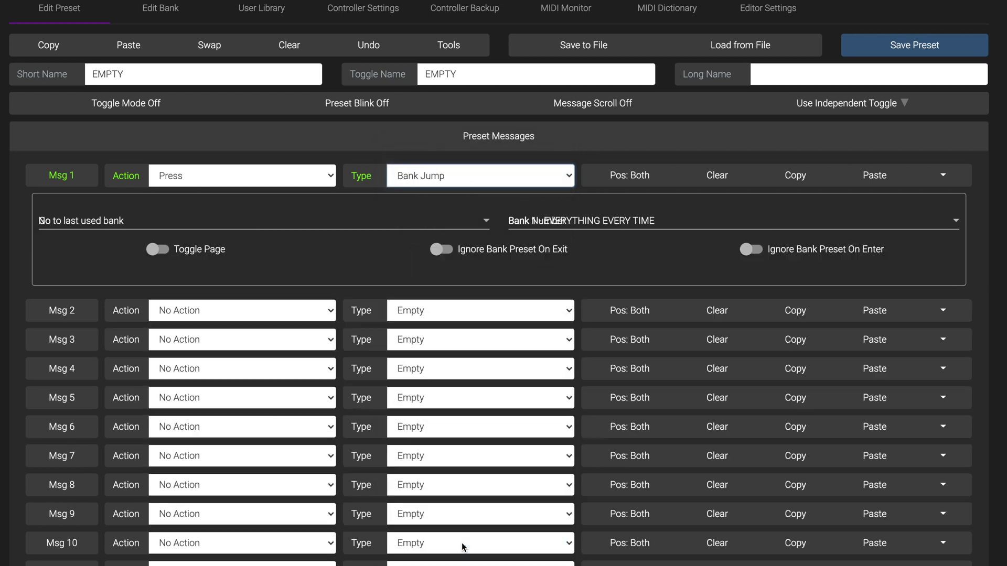
{"action": "scroll", "coordinate": [316, 307], "scroll_direction": "up", "scroll_amount": 2}
{"action": "left_click", "coordinate": [591, 321]}
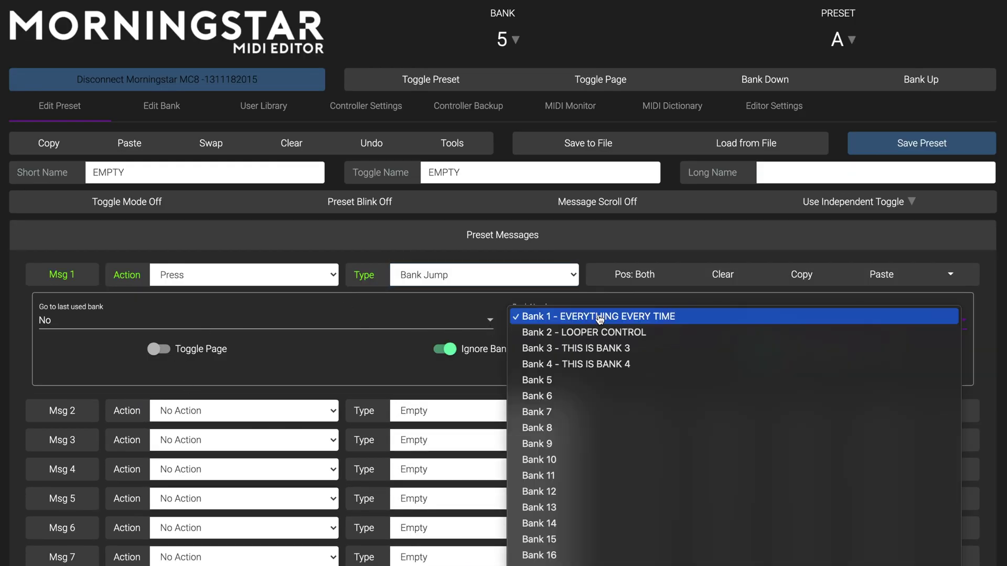
{"action": "left_click", "coordinate": [604, 350]}
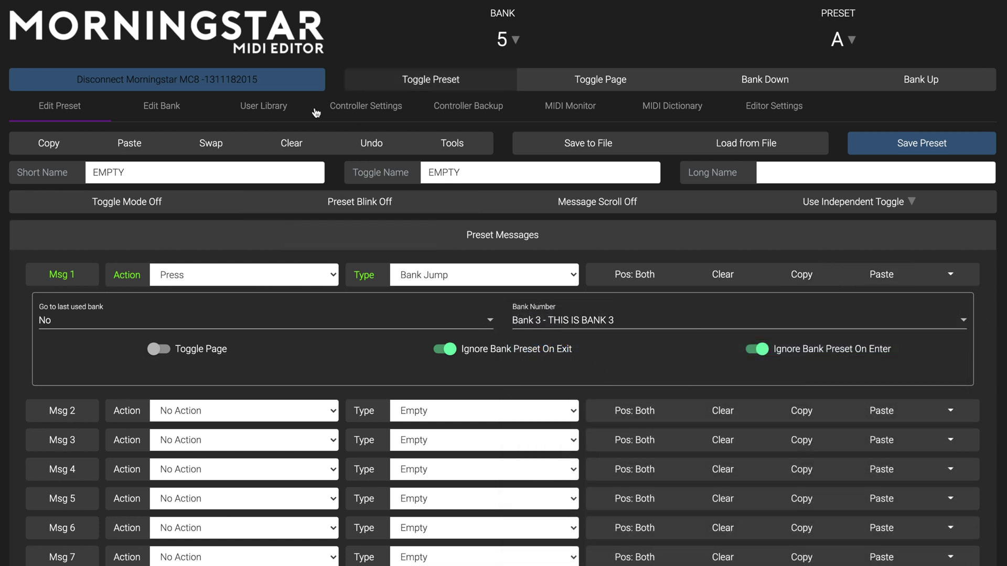
- Open the User Library and scroll through its saved messages
{"action": "left_click", "coordinate": [263, 107]}
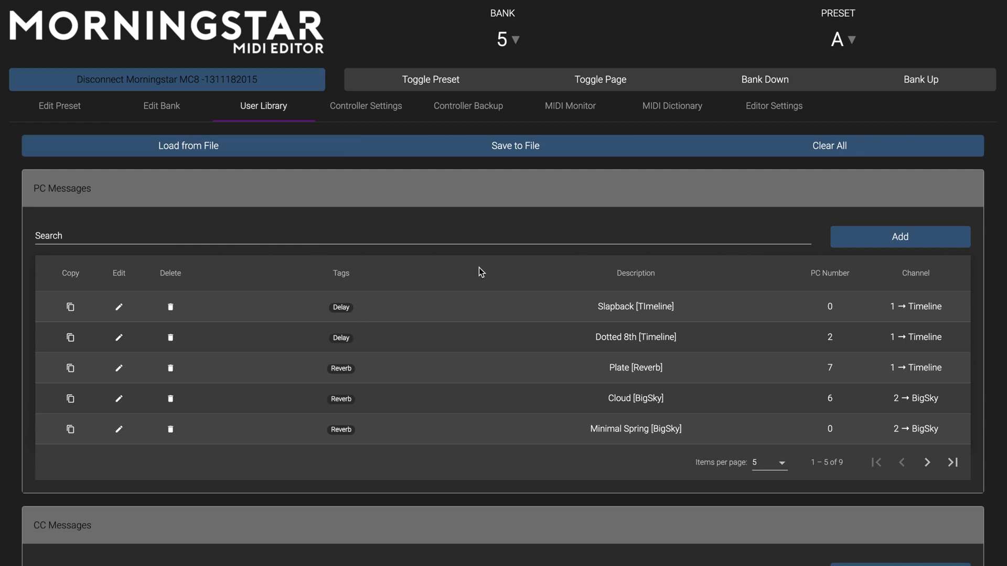
{"action": "scroll", "coordinate": [523, 273], "scroll_direction": "down", "scroll_amount": 2}
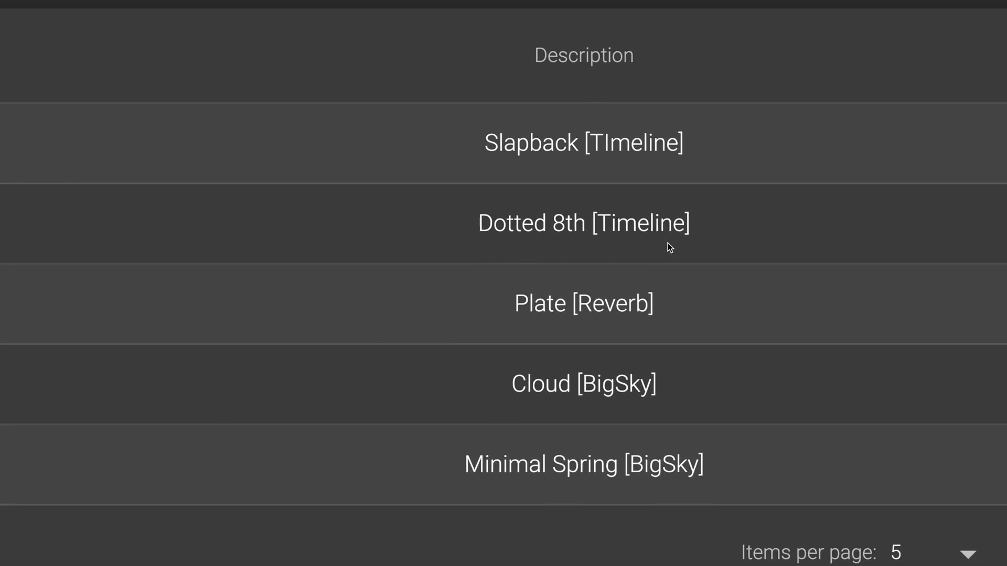
{"action": "scroll", "coordinate": [669, 250], "scroll_direction": "down", "scroll_amount": 10}
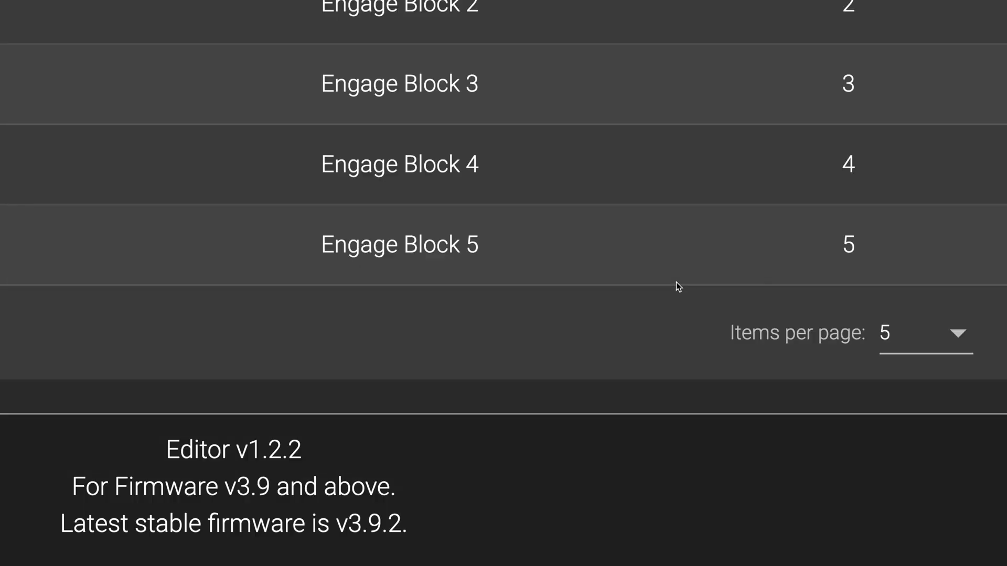
{"action": "scroll", "coordinate": [675, 283], "scroll_direction": "up", "scroll_amount": 3}
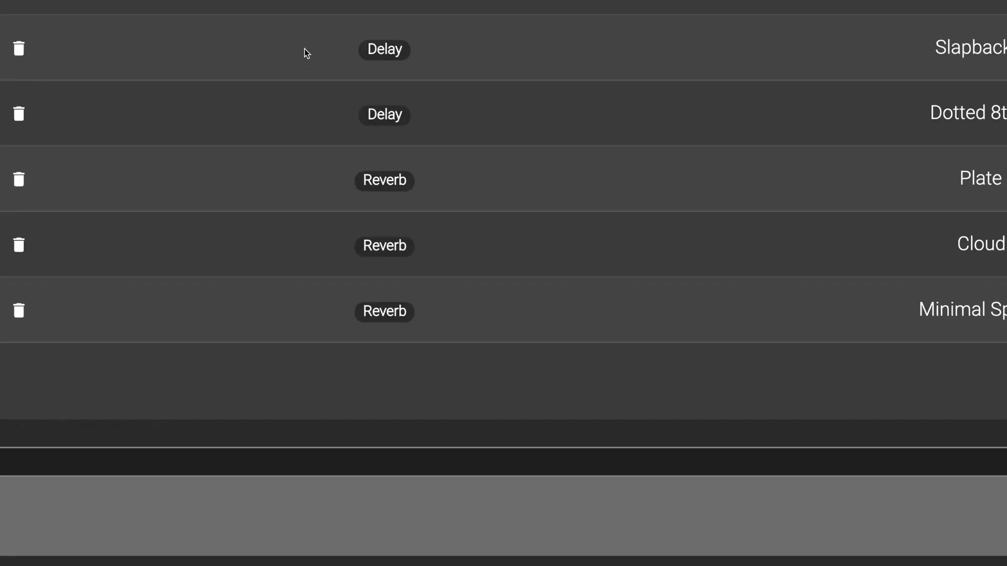
{"action": "scroll", "coordinate": [304, 49], "scroll_direction": "up", "scroll_amount": 3}
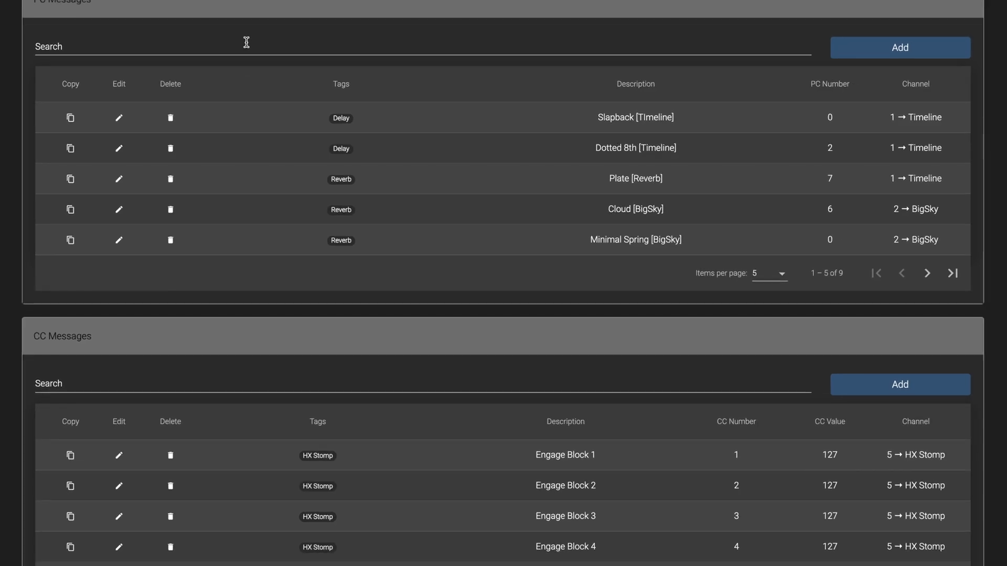
- Search the PC messages for 'delay', then 'reverb', and bring up the install-app offer
{"action": "left_click", "coordinate": [246, 42]}
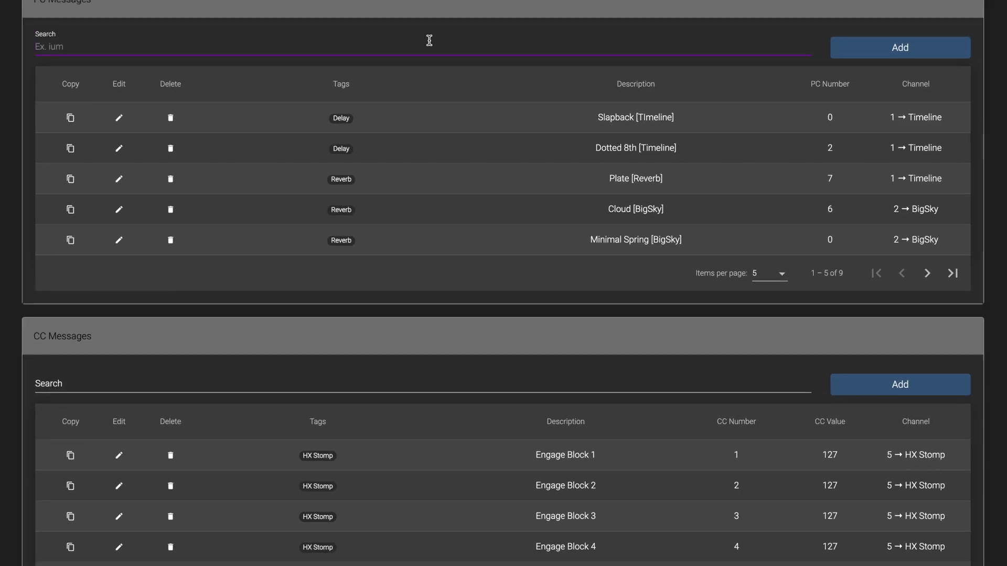
{"action": "type", "text": "delay"}
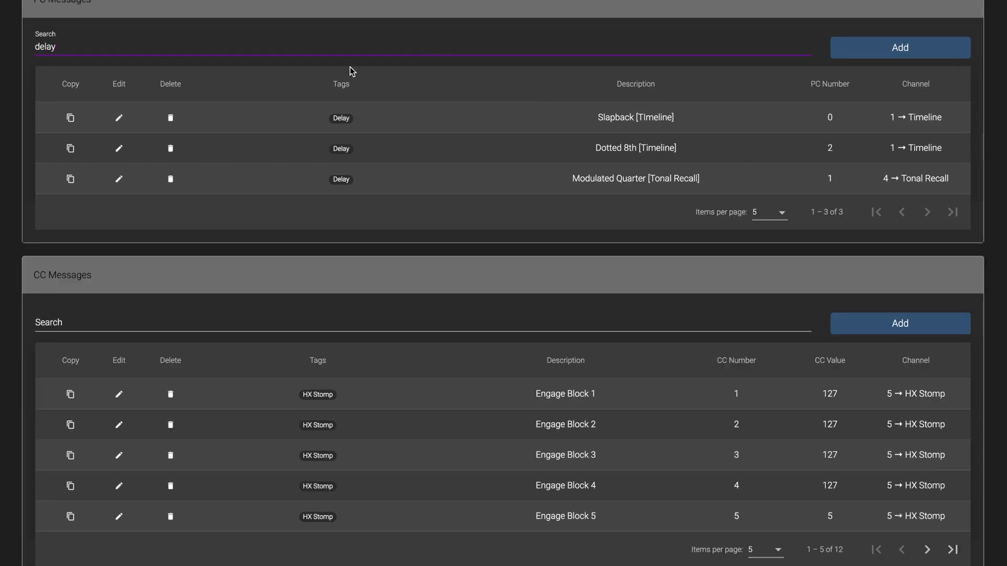
{"action": "double_click", "coordinate": [336, 48]}
{"action": "type", "text": "reverb"}
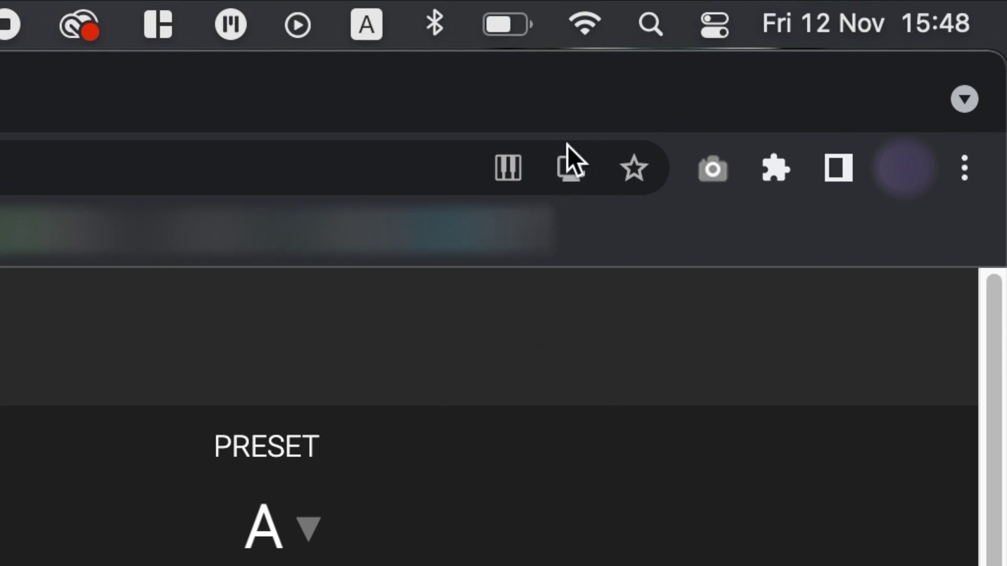
{"action": "left_click", "coordinate": [571, 177]}
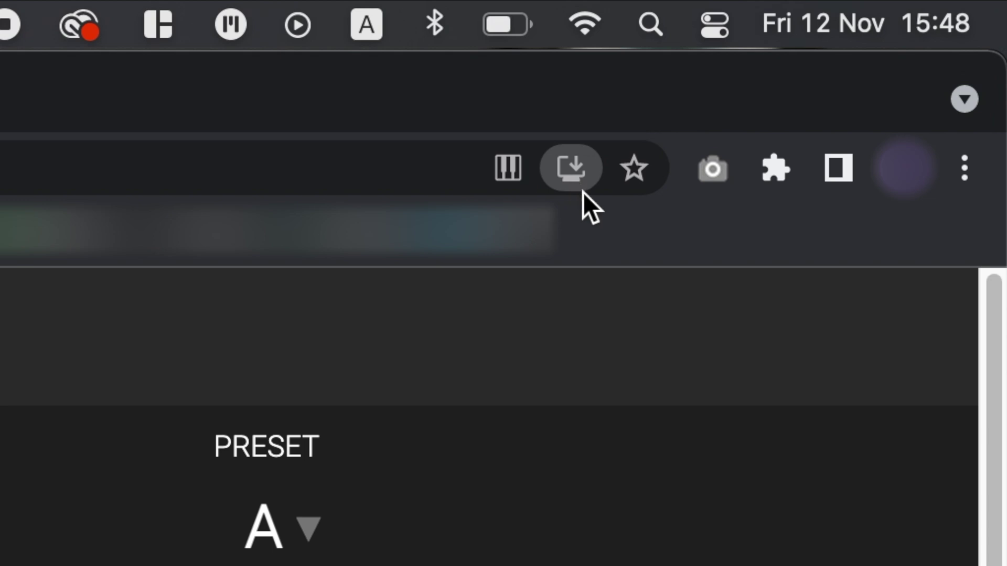
- Install the editor as an app, rename counter 5 to 'Tonal Recall', and select it as the message's counter
{"action": "left_click", "coordinate": [580, 478]}
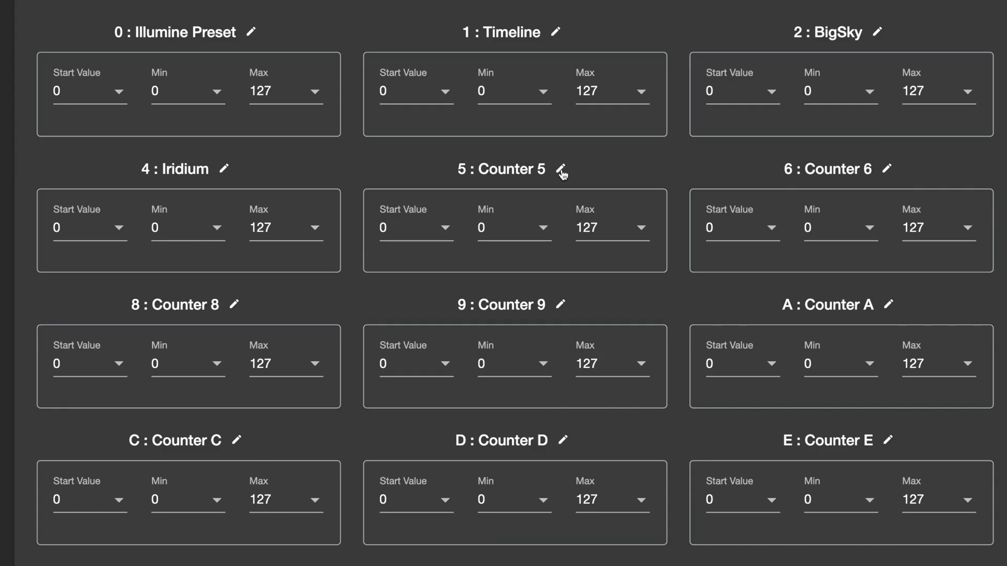
{"action": "left_click", "coordinate": [564, 170]}
{"action": "triple_click", "coordinate": [456, 187]}
{"action": "type", "text": "Tonal Recall"}
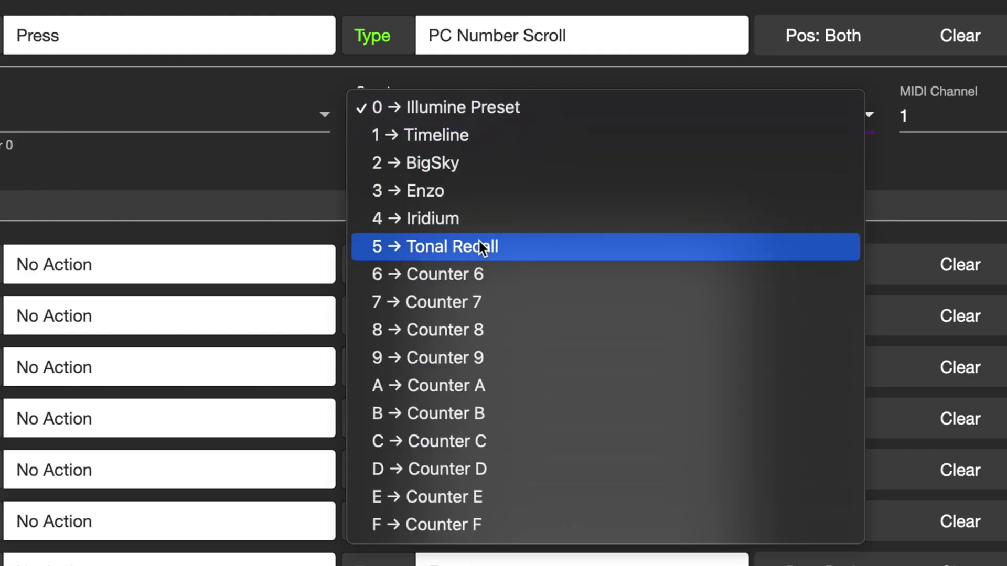
{"action": "left_click", "coordinate": [487, 244]}
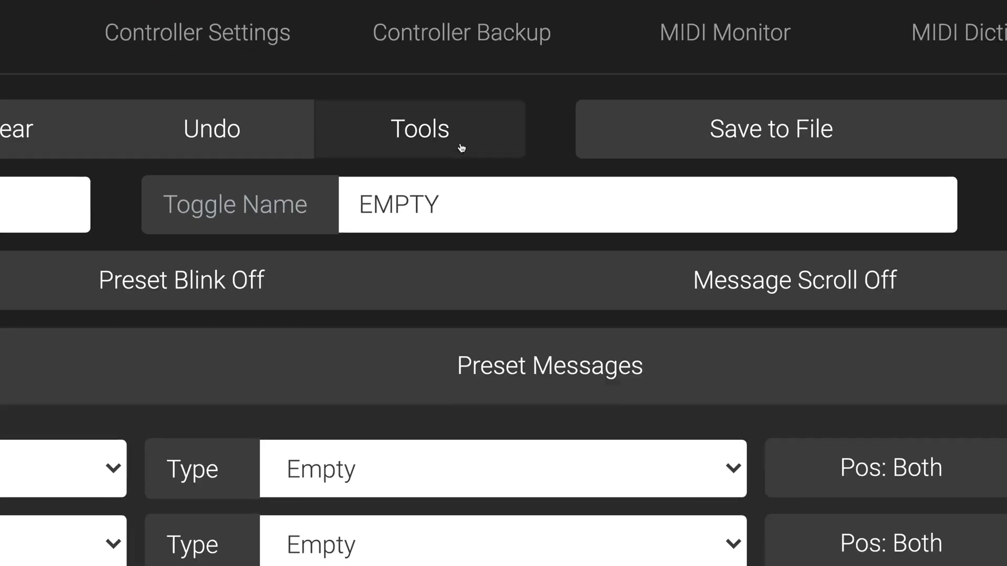
{"action": "left_click", "coordinate": [461, 148]}
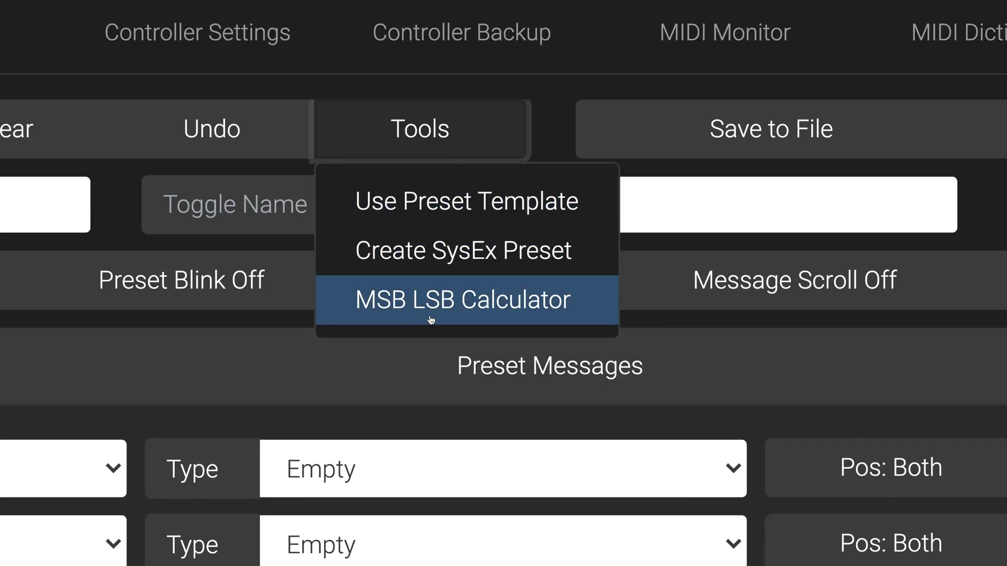
{"action": "left_click", "coordinate": [511, 315]}
{"action": "type", "text": "15602"}
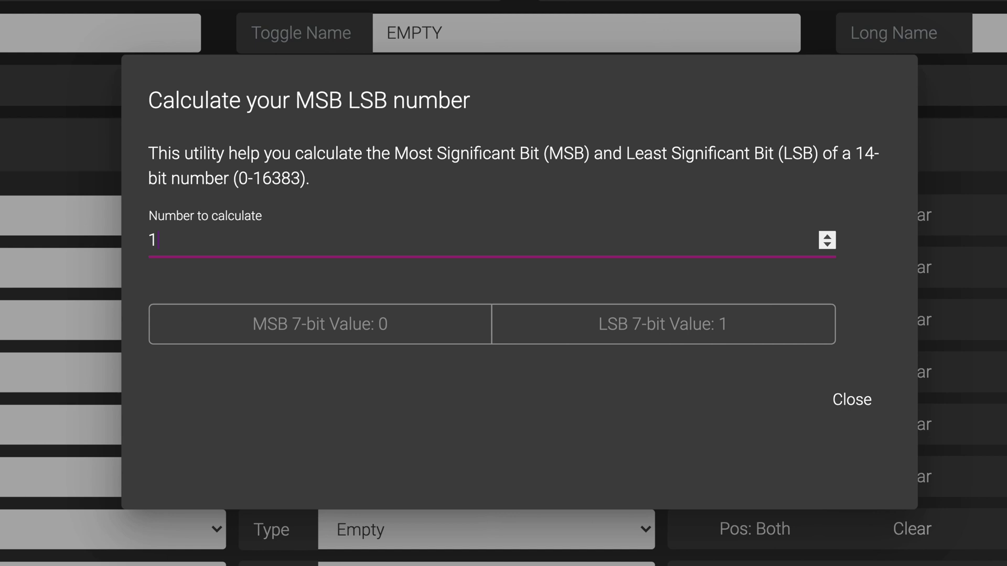
{"action": "double_click", "coordinate": [251, 243]}
{"action": "type", "text": "11390"}
{"action": "key", "text": "BackSpace"}
{"action": "key", "text": "BackSpace"}
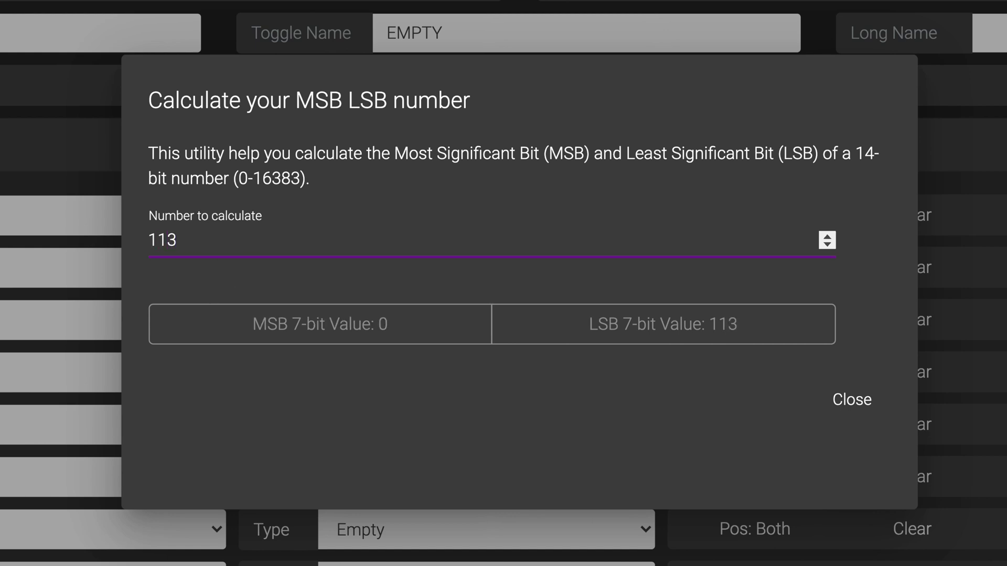
{"action": "key", "text": "BackSpace"}
{"action": "key", "text": "BackSpace"}
{"action": "key", "text": "BackSpace"}
{"action": "type", "text": "9027"}
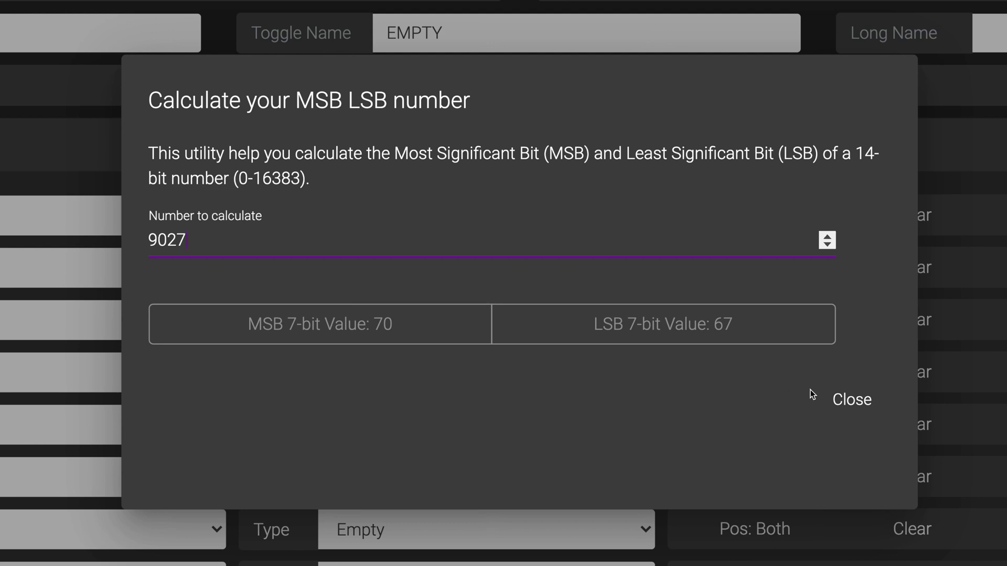
{"action": "left_click", "coordinate": [849, 399]}
- Generate SysEx preset messages Msg 1 and Msg 2 from the hex string '34 1D 47 36 1 5 4'
{"action": "left_click", "coordinate": [455, 85]}
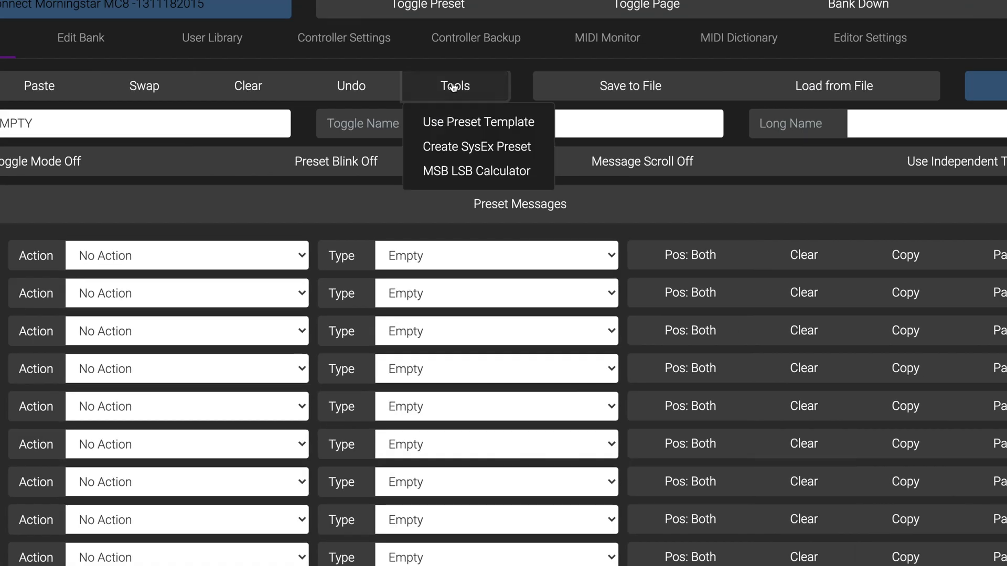
{"action": "left_click", "coordinate": [483, 146]}
{"action": "left_click", "coordinate": [428, 359]}
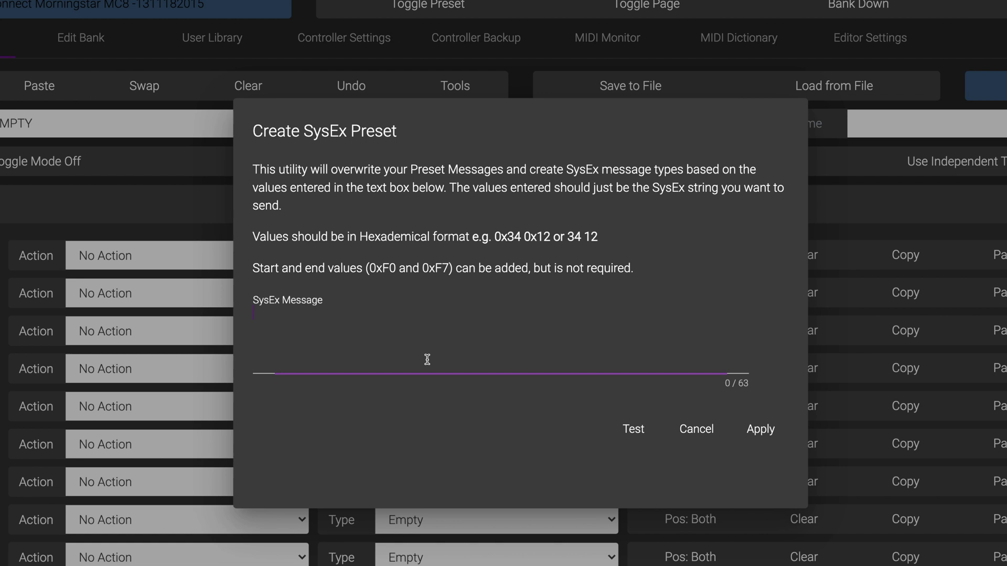
{"action": "type", "text": "34 1D 47 36 1 5 4"}
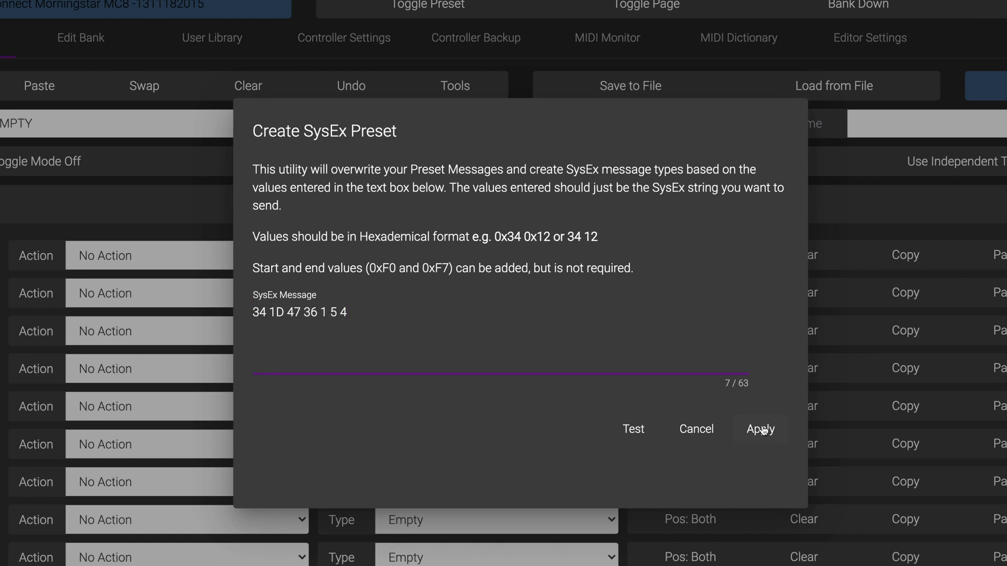
{"action": "left_click", "coordinate": [763, 430]}
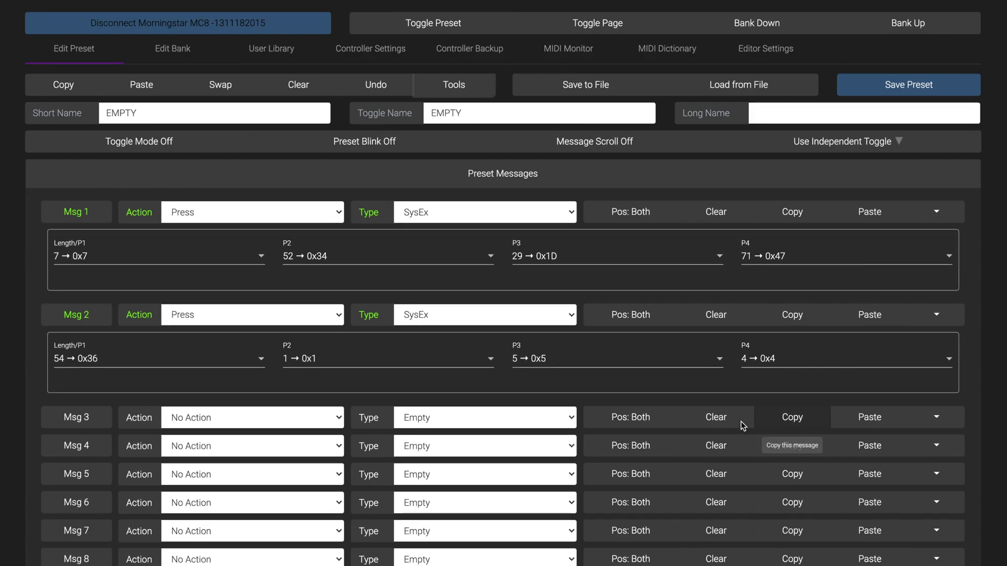
{"action": "left_click", "coordinate": [455, 87]}
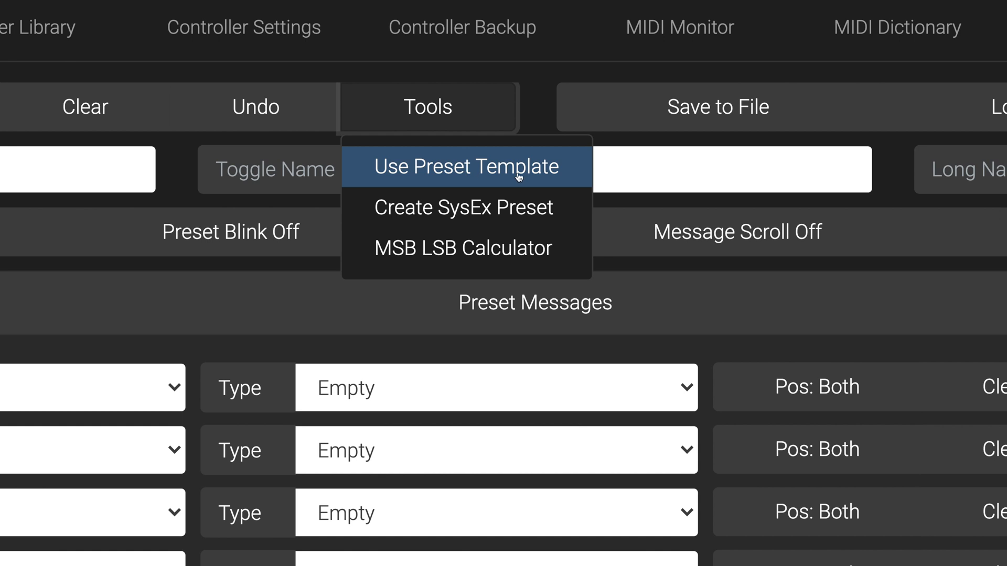
- Preview the CC Message, PC Message, Incremental PC Number and MIDI Clock Tap Tempo preset templates
{"action": "left_click", "coordinate": [495, 173]}
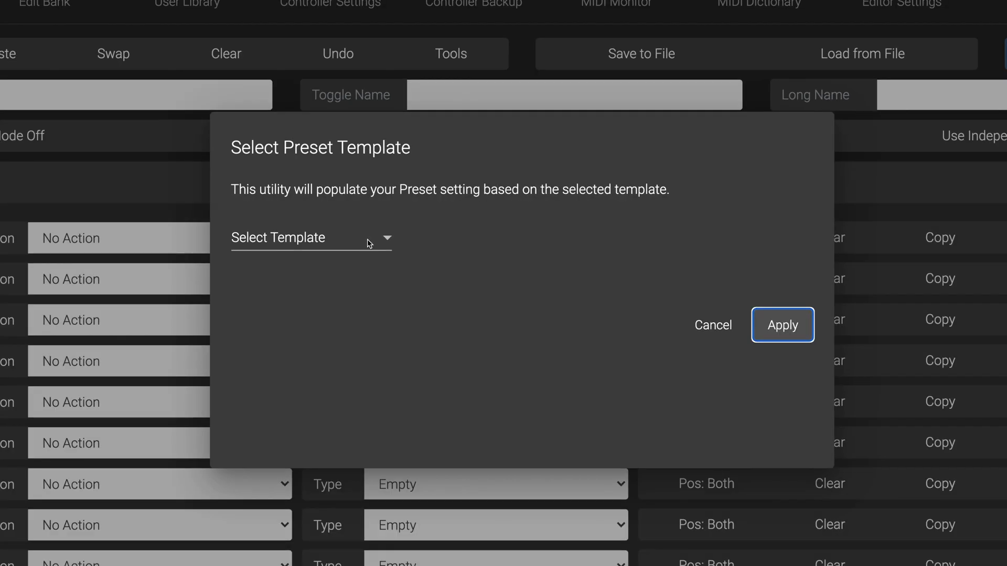
{"action": "left_click", "coordinate": [369, 244]}
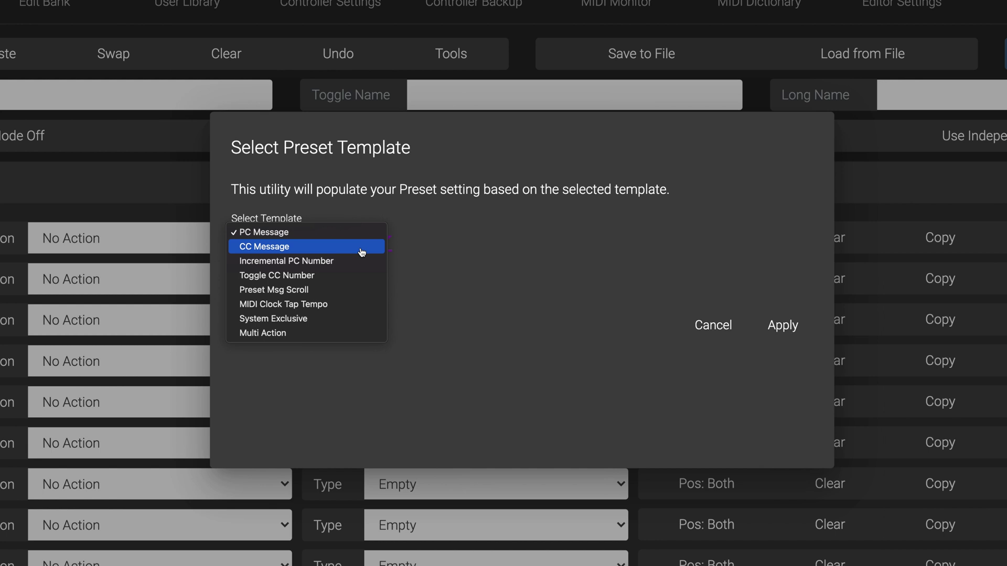
{"action": "left_click", "coordinate": [326, 247]}
{"action": "left_click", "coordinate": [299, 246]}
{"action": "left_click", "coordinate": [302, 215]}
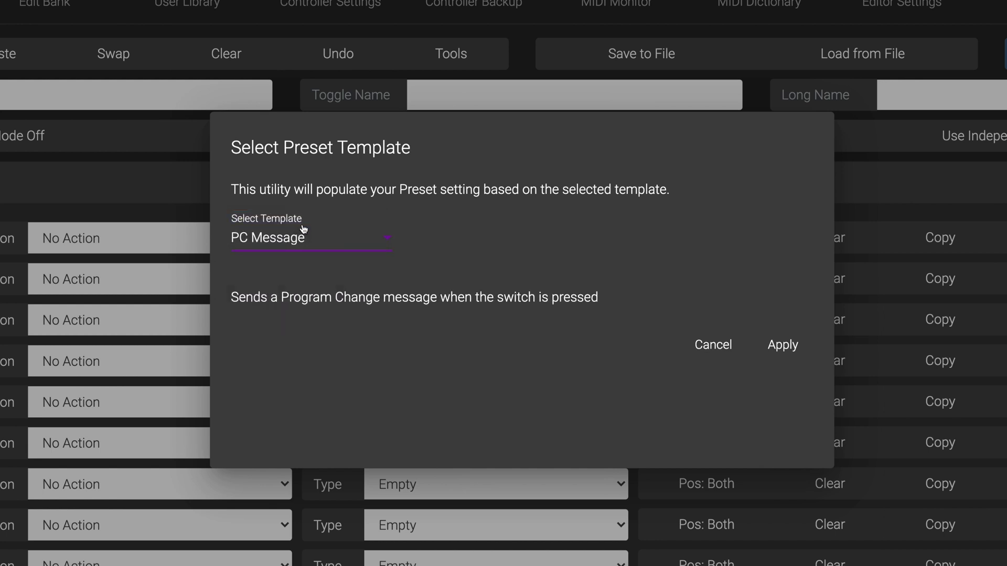
{"action": "left_click", "coordinate": [303, 234]}
{"action": "left_click", "coordinate": [303, 264]}
{"action": "left_click", "coordinate": [308, 232]}
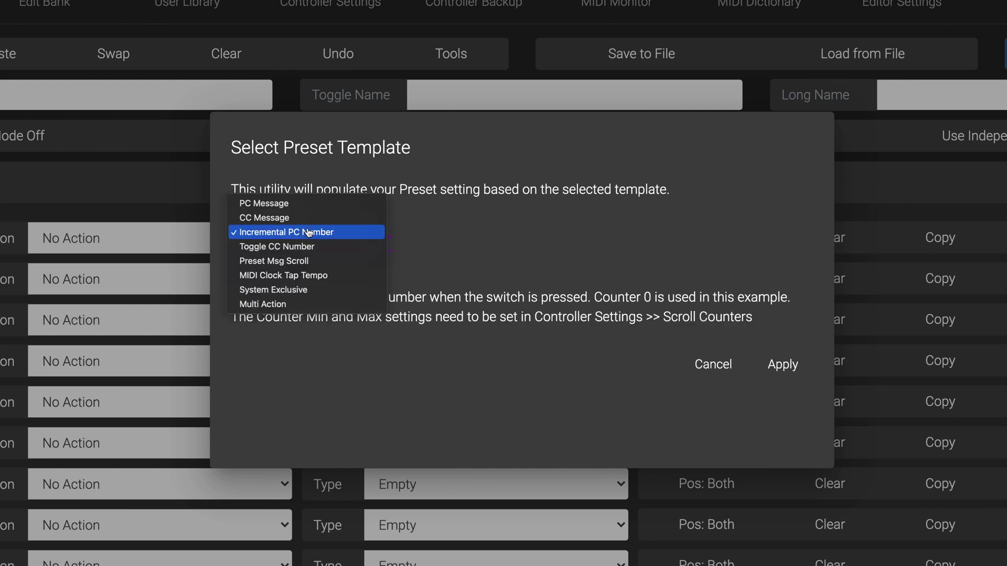
{"action": "left_click", "coordinate": [315, 275]}
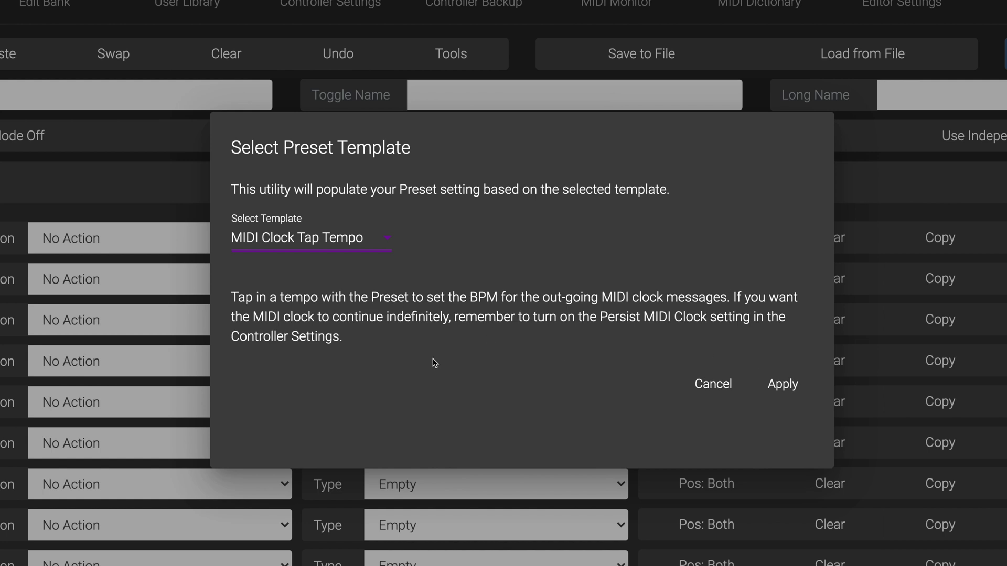
- Apply the Multi Action template, filling Msg 1–3 with Program Changes 0, 1, 2 to Timeline
{"action": "left_click", "coordinate": [367, 242]}
{"action": "left_click", "coordinate": [304, 216]}
{"action": "left_click", "coordinate": [325, 245]}
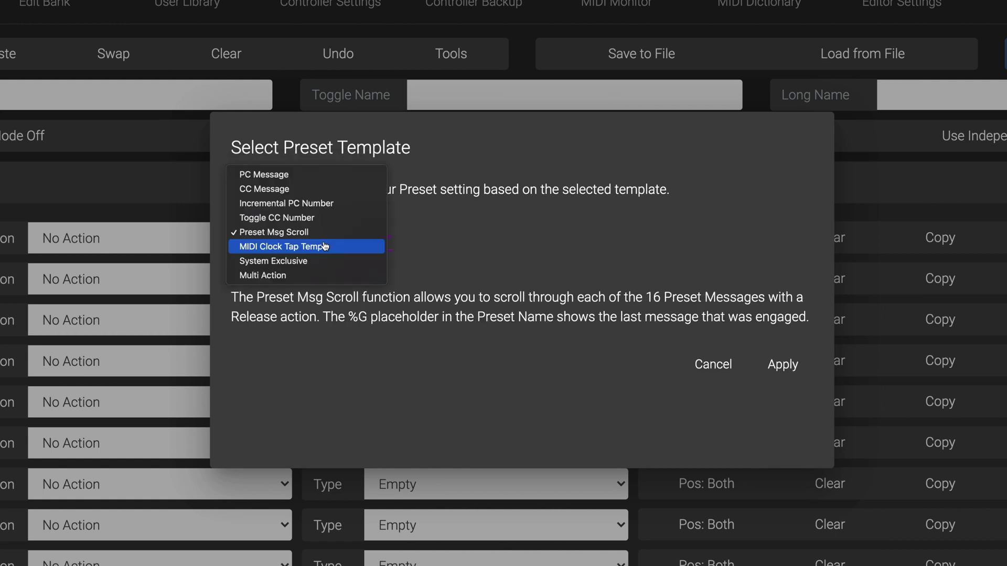
{"action": "left_click", "coordinate": [283, 275]}
{"action": "left_click", "coordinate": [781, 364]}
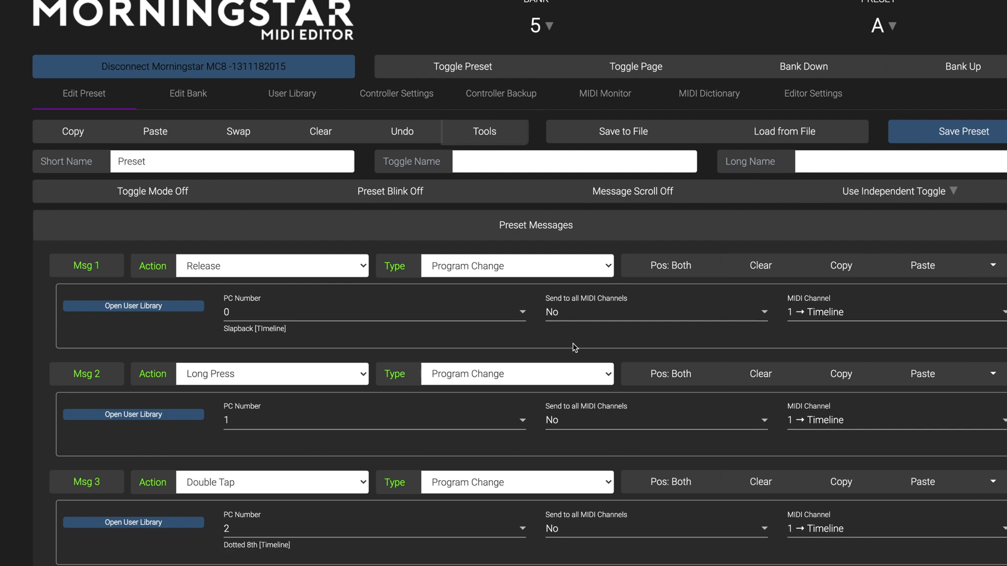